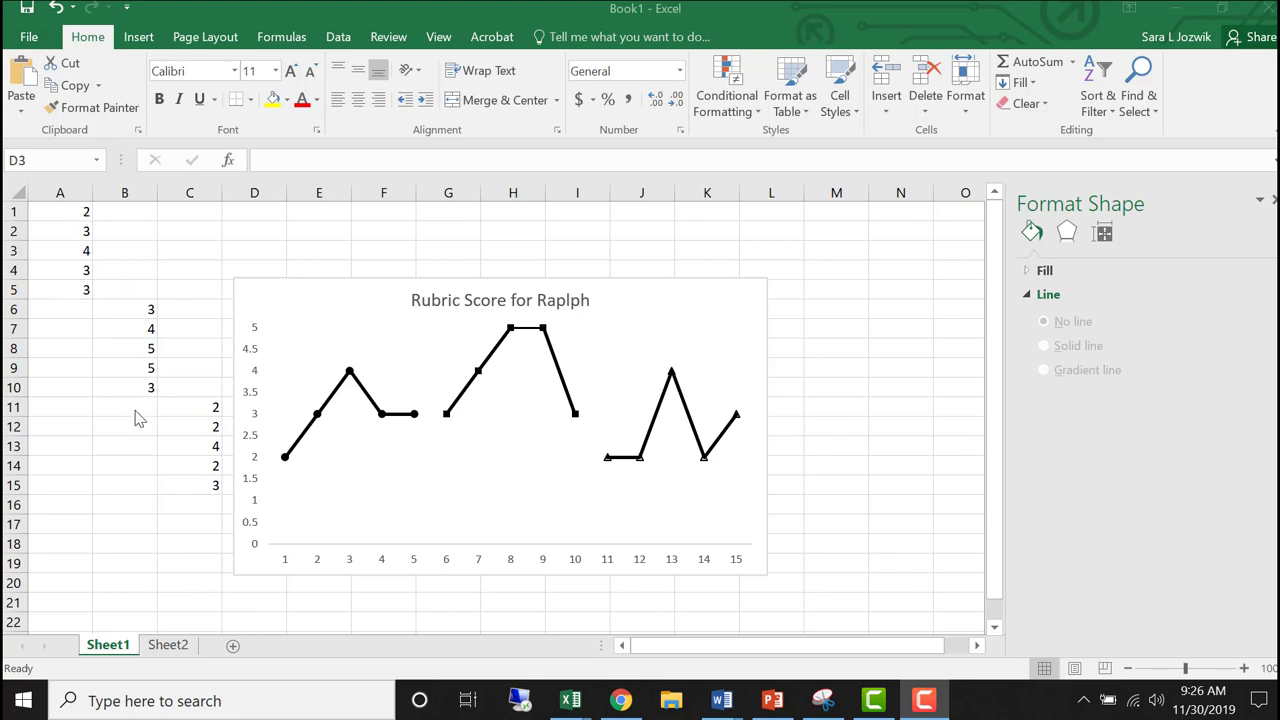
# - On Sheet2, enter the values 4, 3, 2 and 1 in cells A1 to A4
pyautogui.click(179, 647)
pyautogui.click(168, 645)
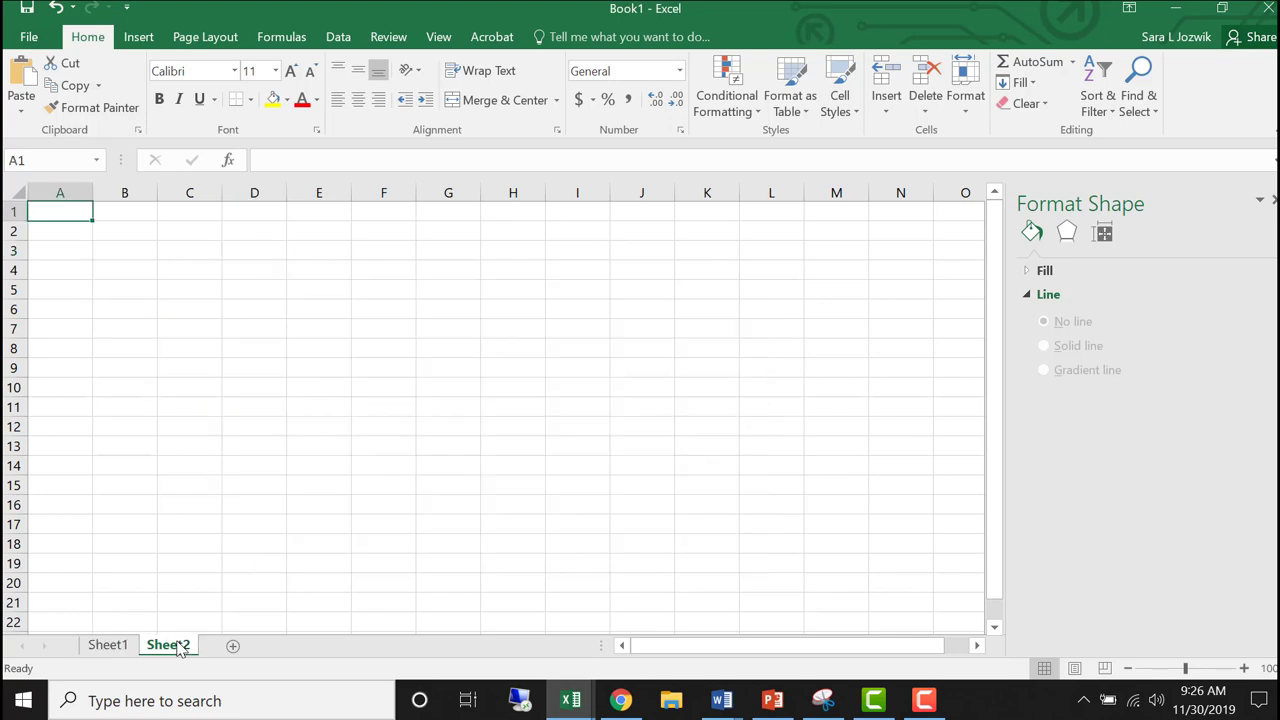
pyautogui.write('4')
pyautogui.press('Return')
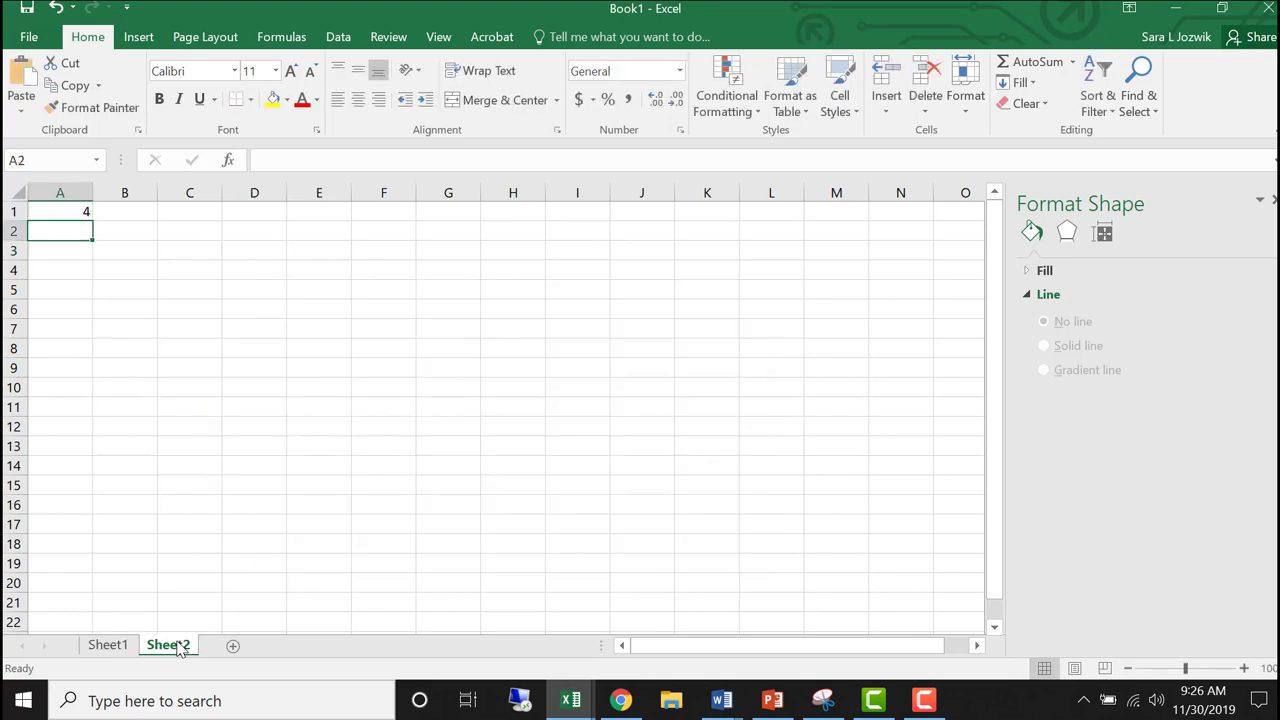
pyautogui.write('3')
pyautogui.press('Return')
pyautogui.write('2')
pyautogui.press('Return')
pyautogui.write('1')
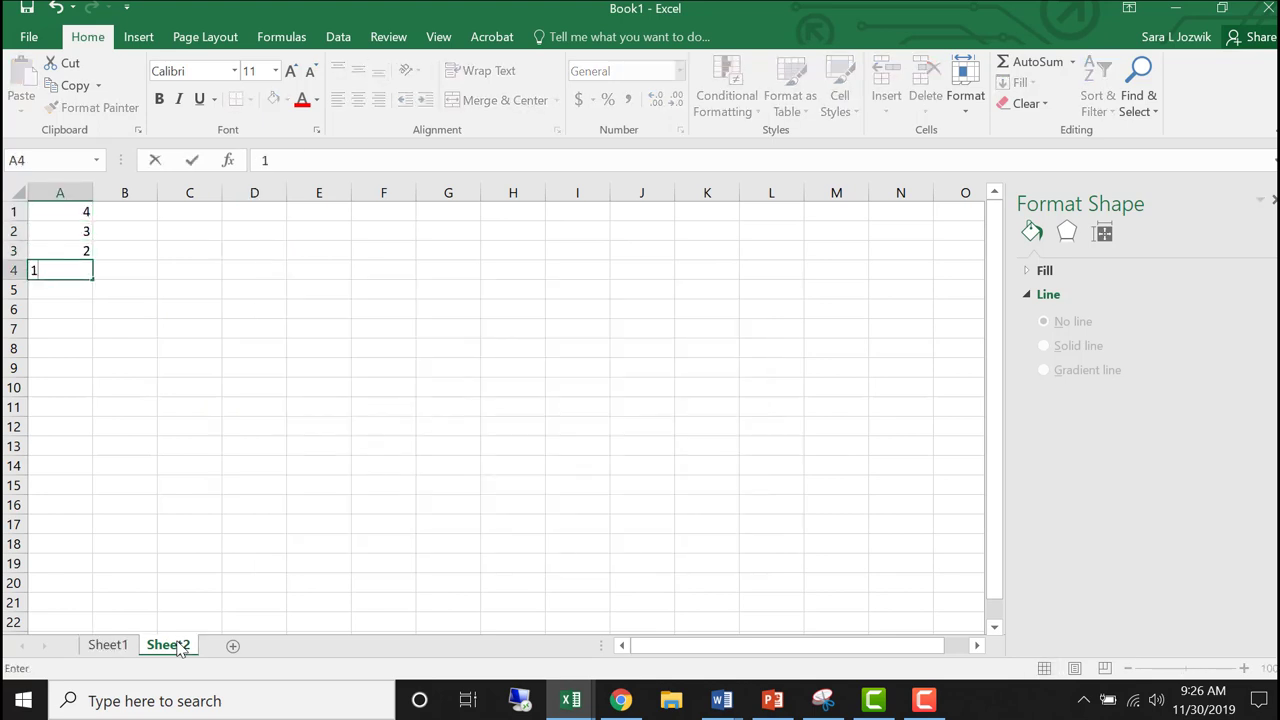
pyautogui.press('Tab')
# - Enter the value 4 in each of the cells B5 to B8
pyautogui.press('Down')
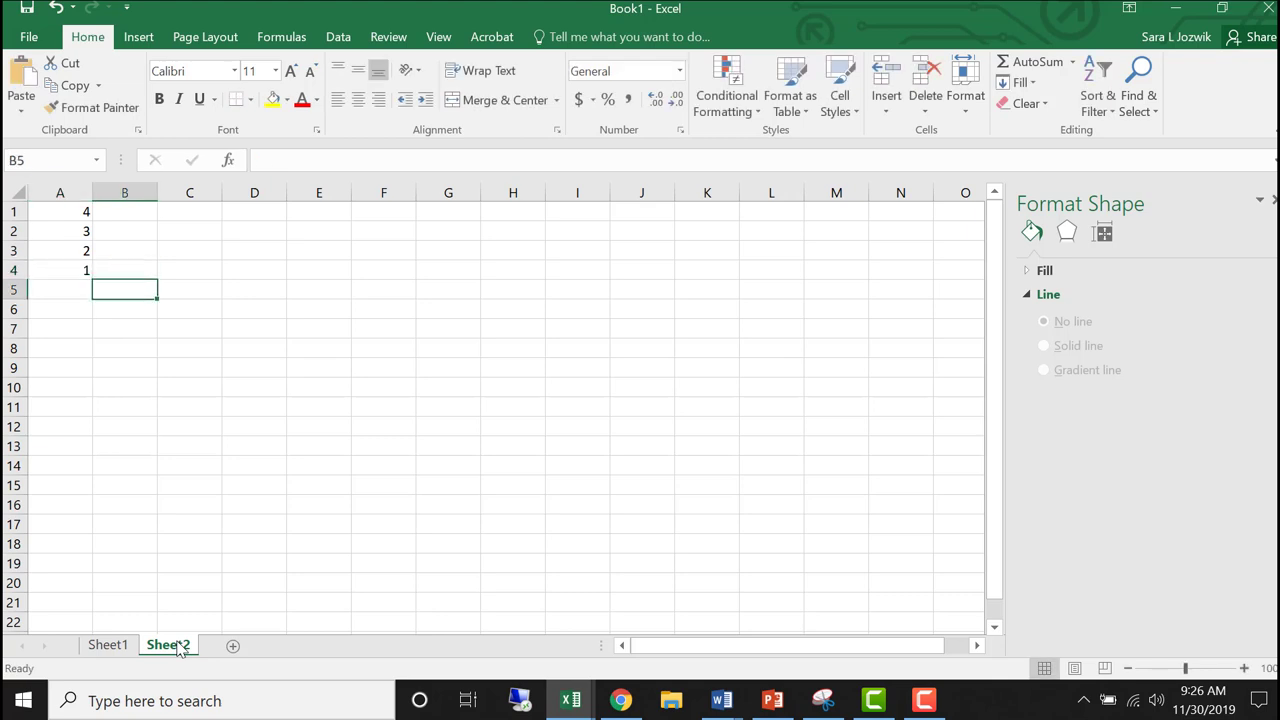
pyautogui.write('4')
pyautogui.press('Return')
pyautogui.write('4')
pyautogui.press('Return')
pyautogui.write('4')
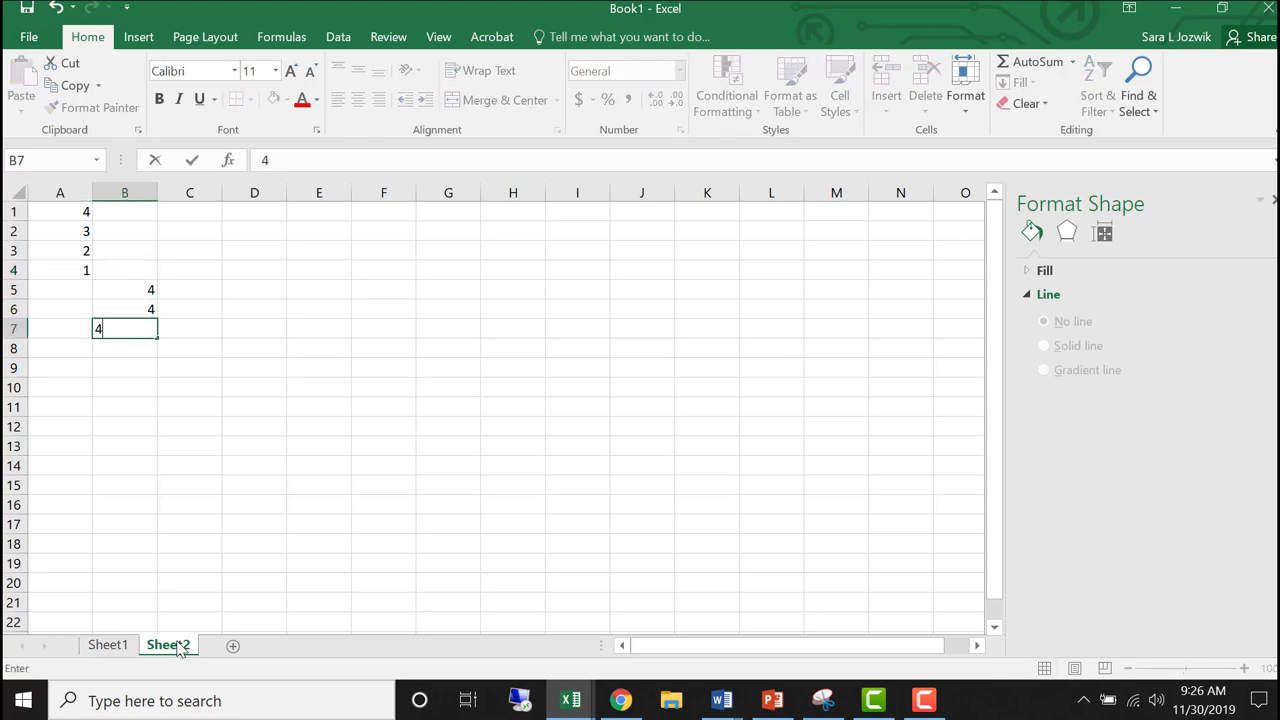
pyautogui.press('Return')
pyautogui.write('4')
pyautogui.press('Return')
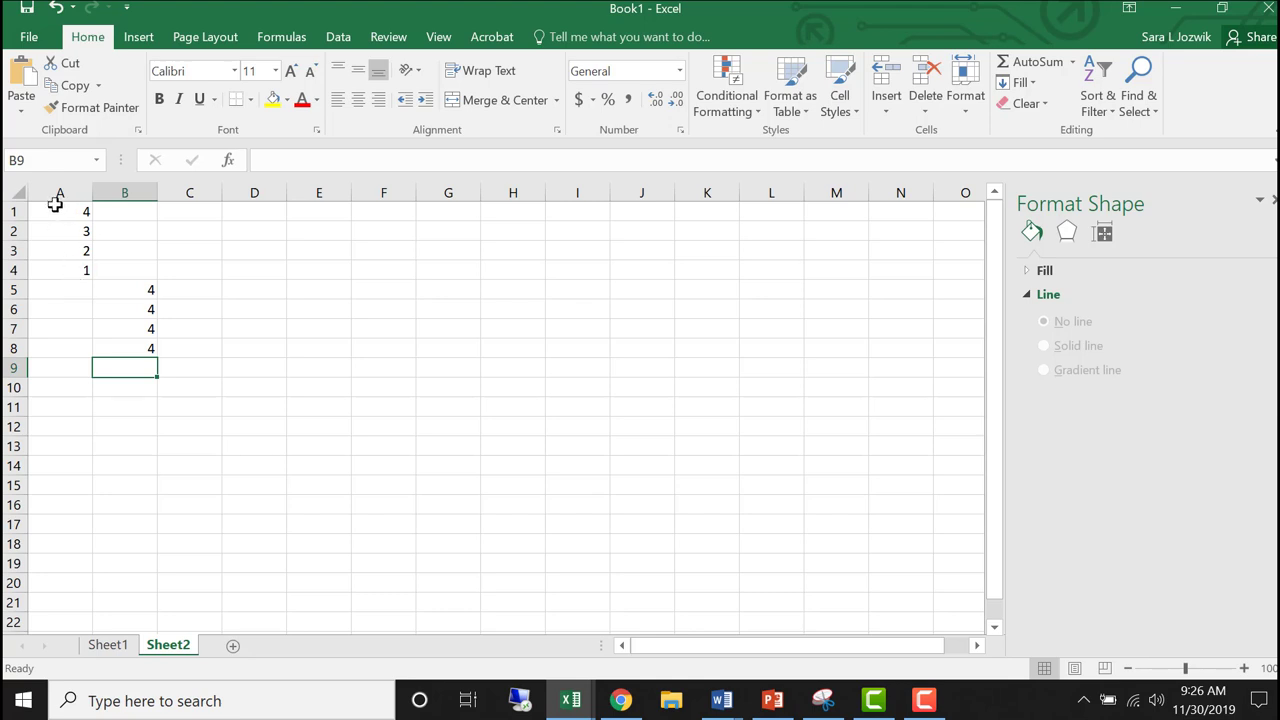
# - Insert a 2-D Line with Markers chart from the data in A1:B8
pyautogui.moveTo(55, 204); pyautogui.dragTo(129, 337)
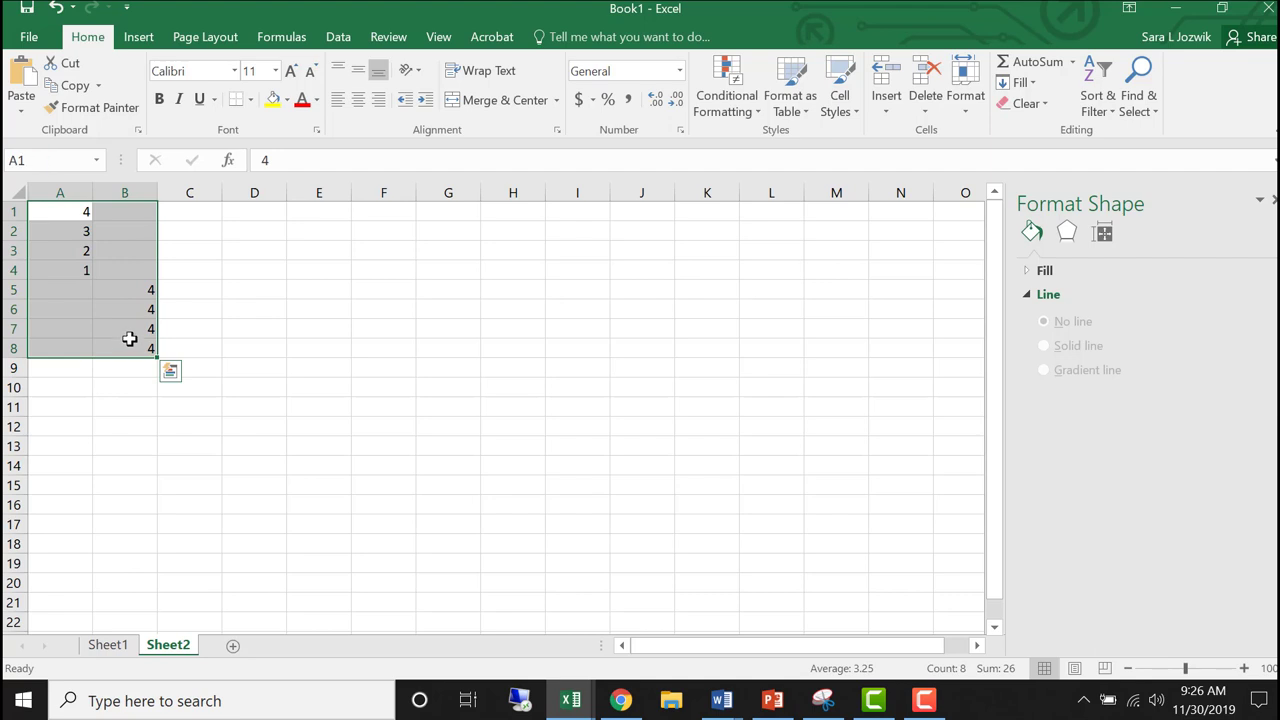
pyautogui.click(138, 37)
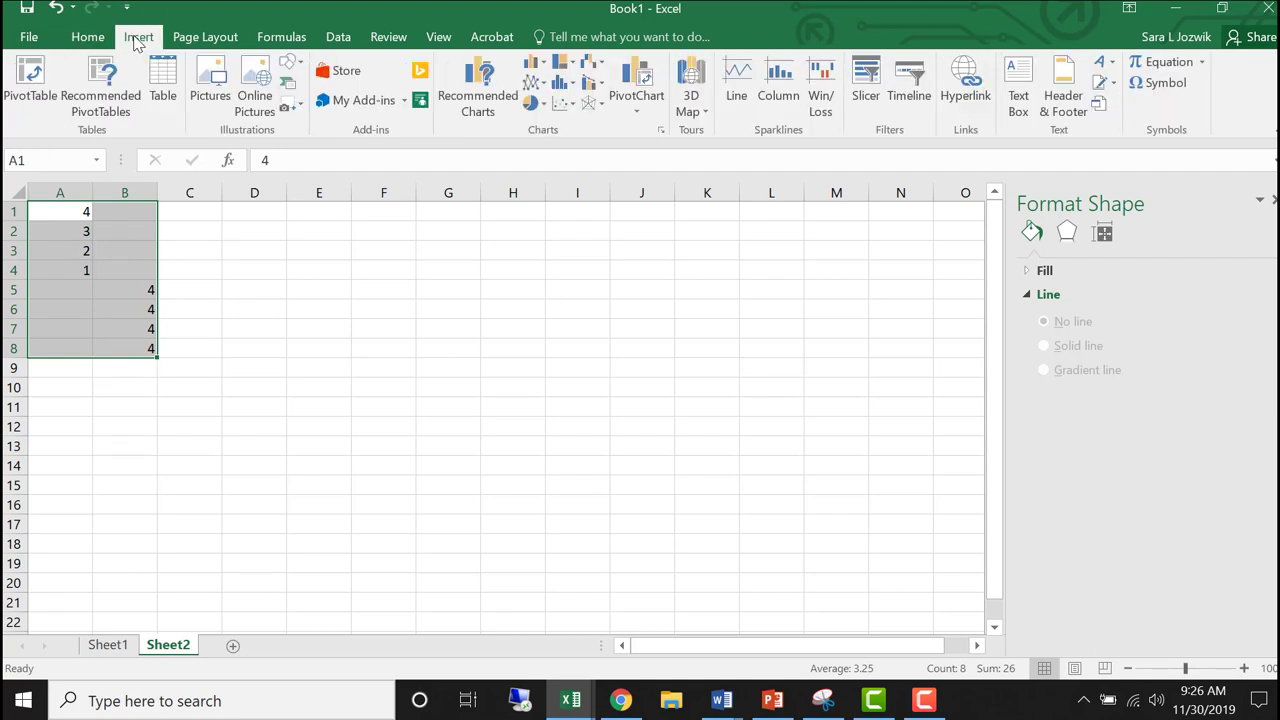
pyautogui.click(545, 86)
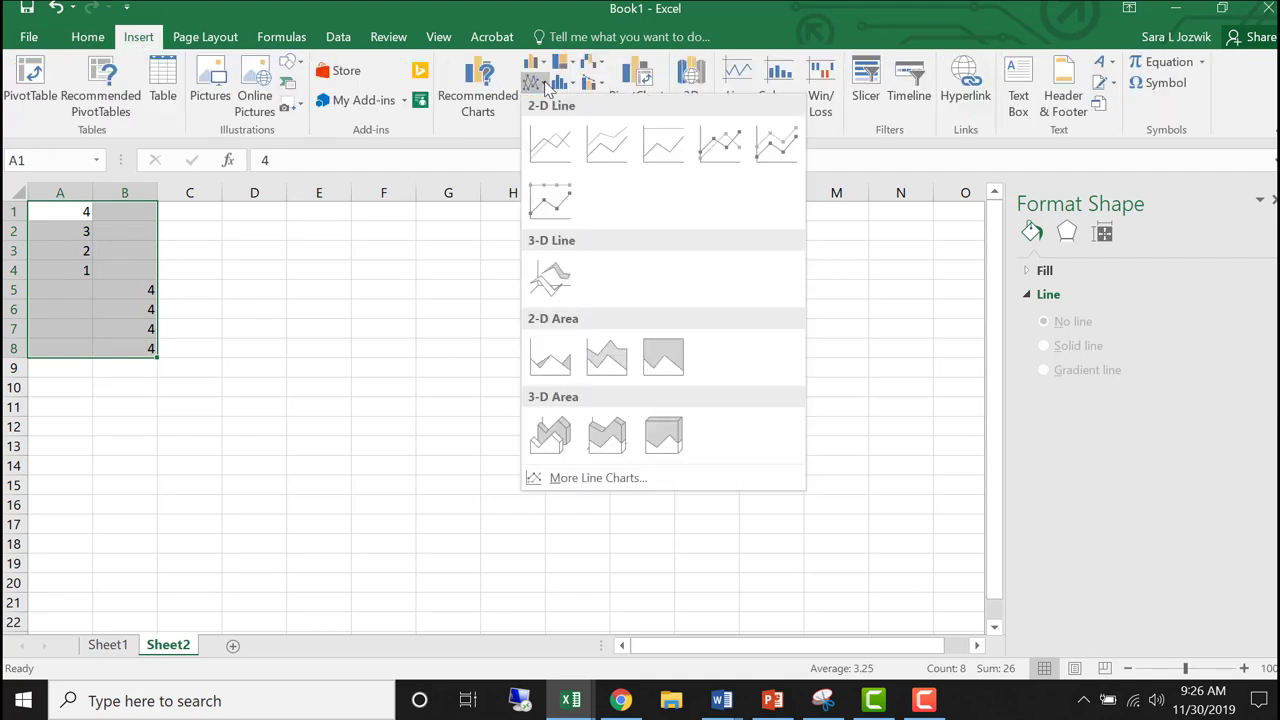
pyautogui.click(722, 141)
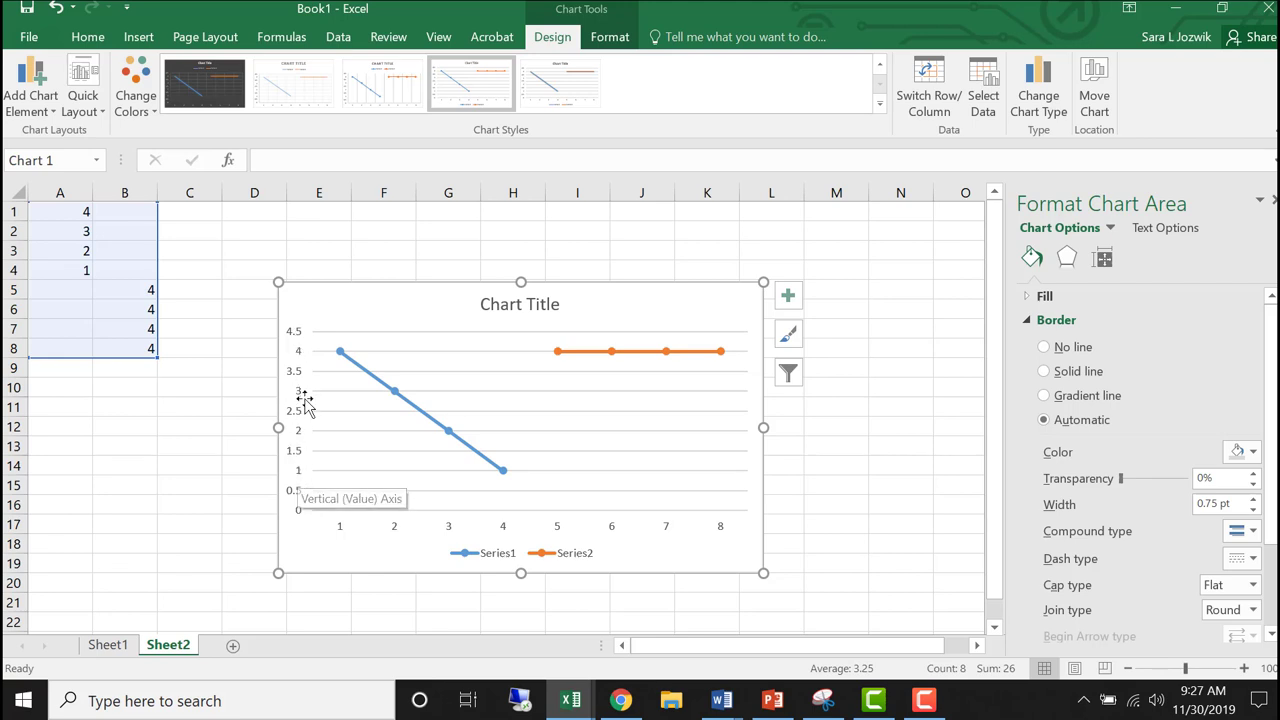
# - Set the chart's vertical axis maximum bound to 5.0 and its major unit to 0.5
pyautogui.rightClick(297, 342)
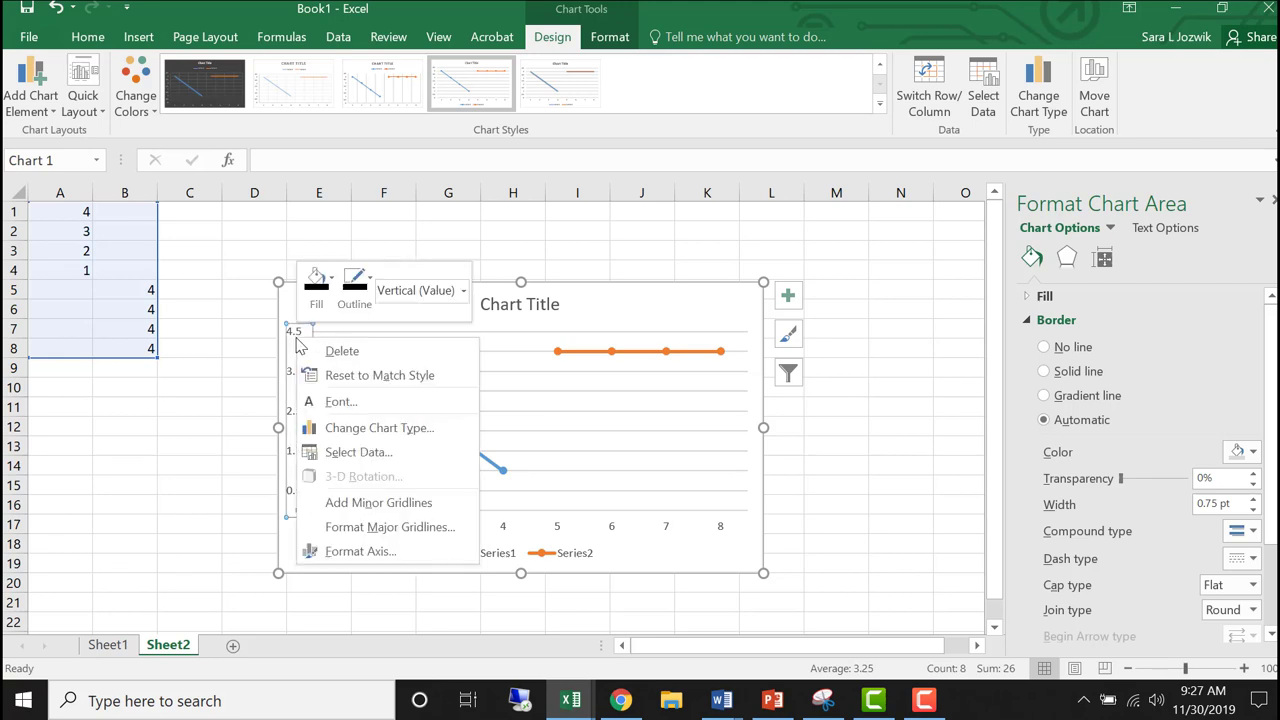
pyautogui.click(352, 551)
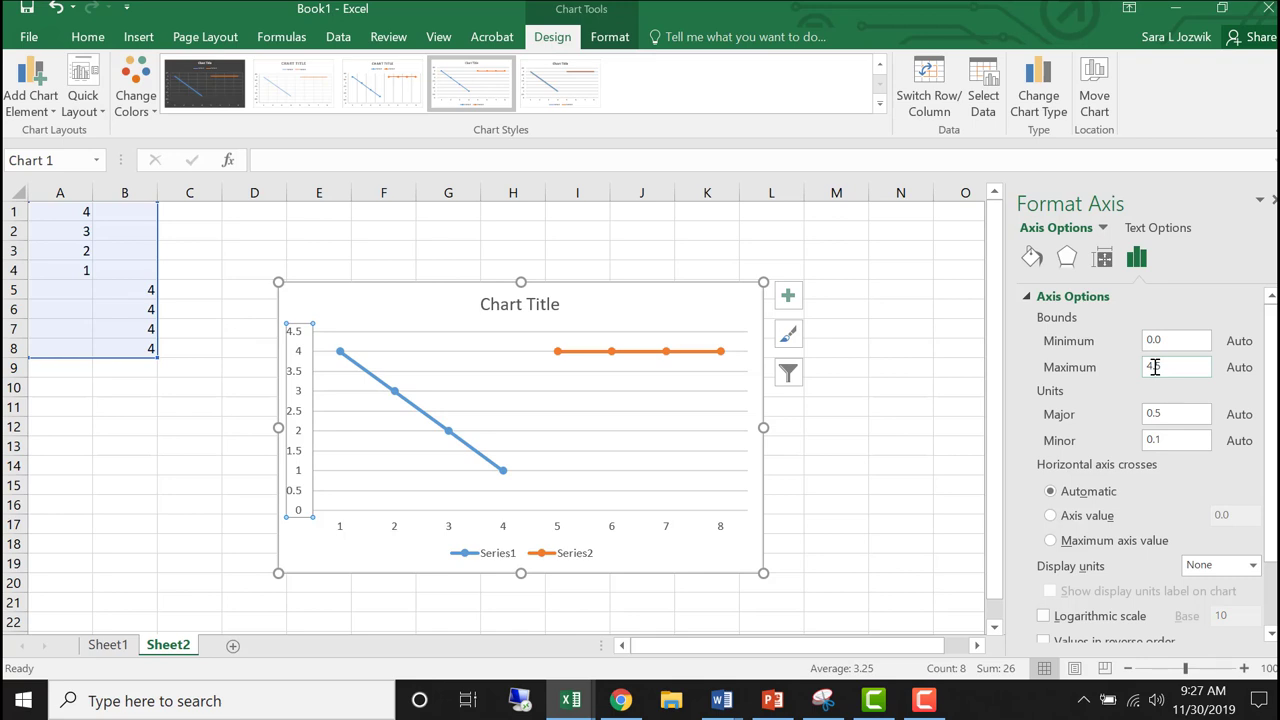
pyautogui.moveTo(1167, 366); pyautogui.dragTo(1149, 370)
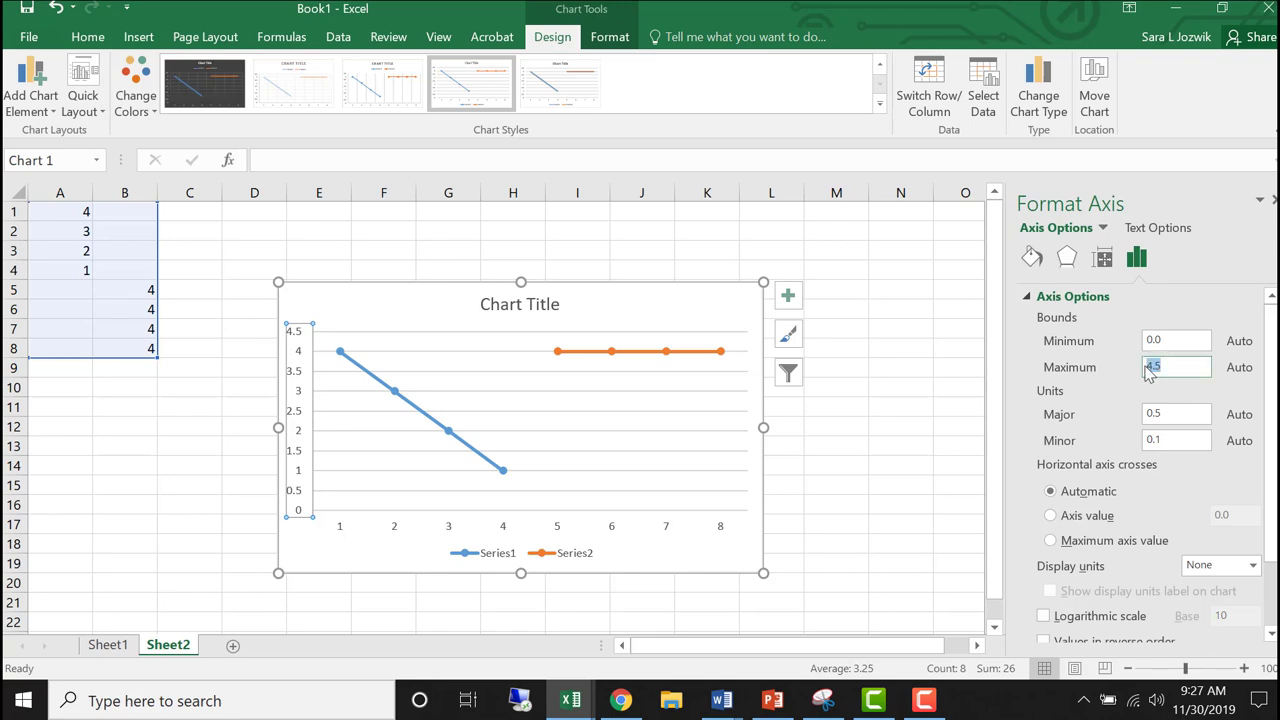
pyautogui.click(1164, 419)
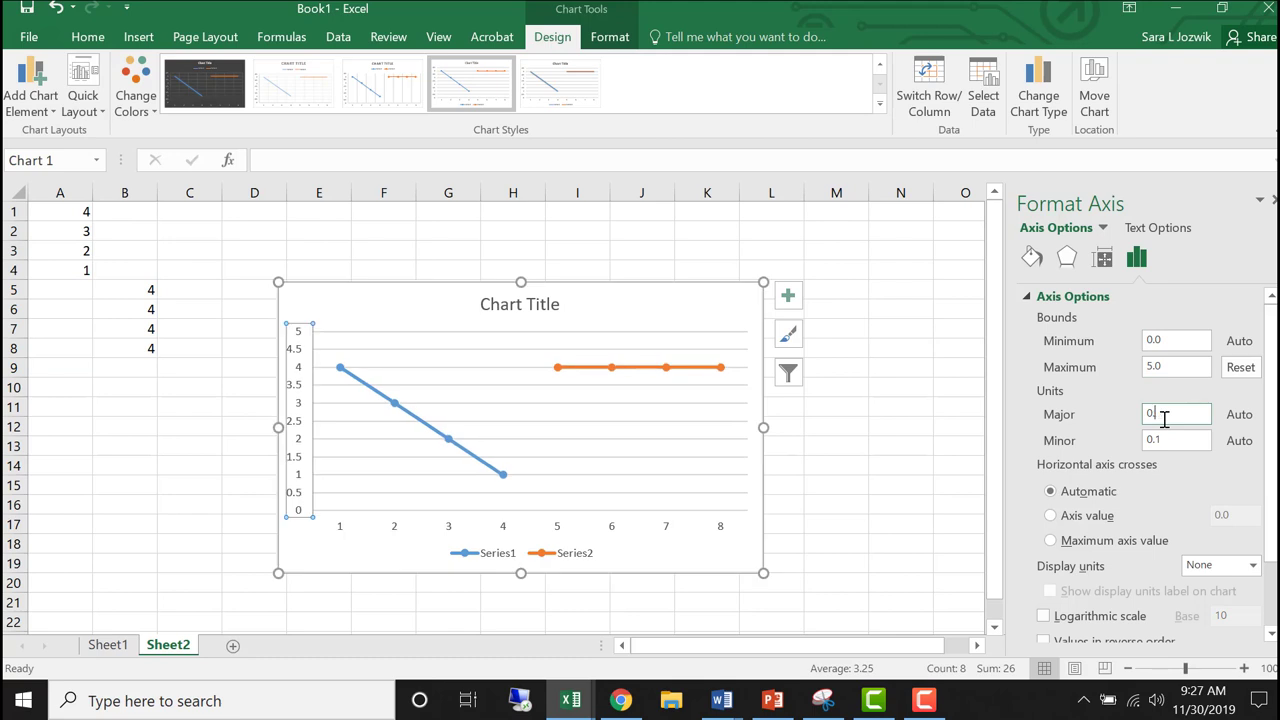
pyautogui.write('0.5')
pyautogui.click(1183, 444)
pyautogui.write('0')
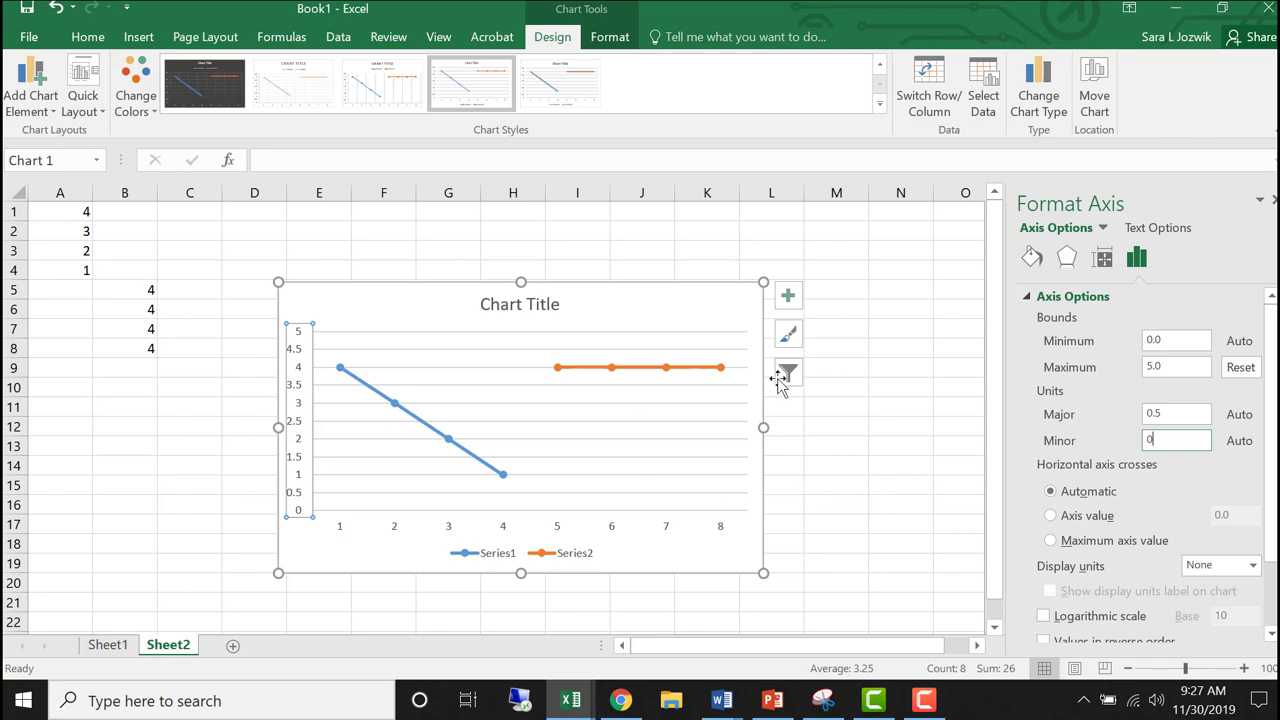
pyautogui.click(1186, 414)
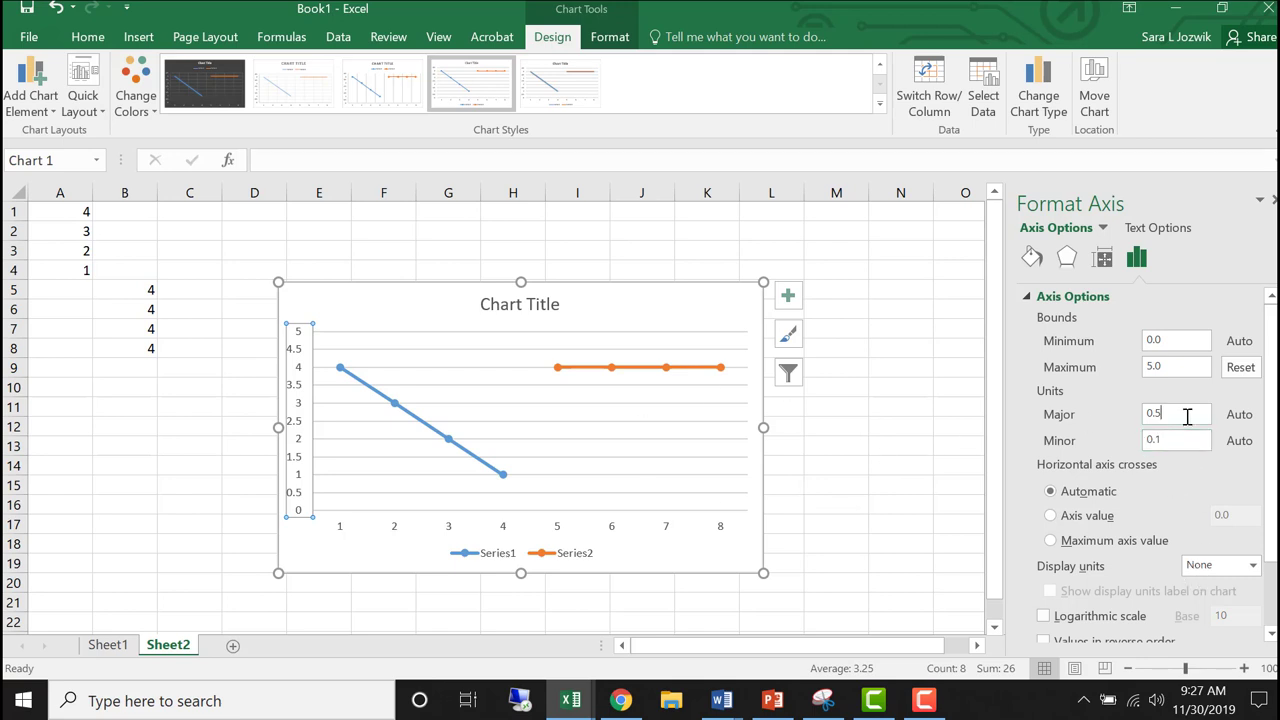
# - Delete the major horizontal gridlines from the chart
pyautogui.click(489, 368)
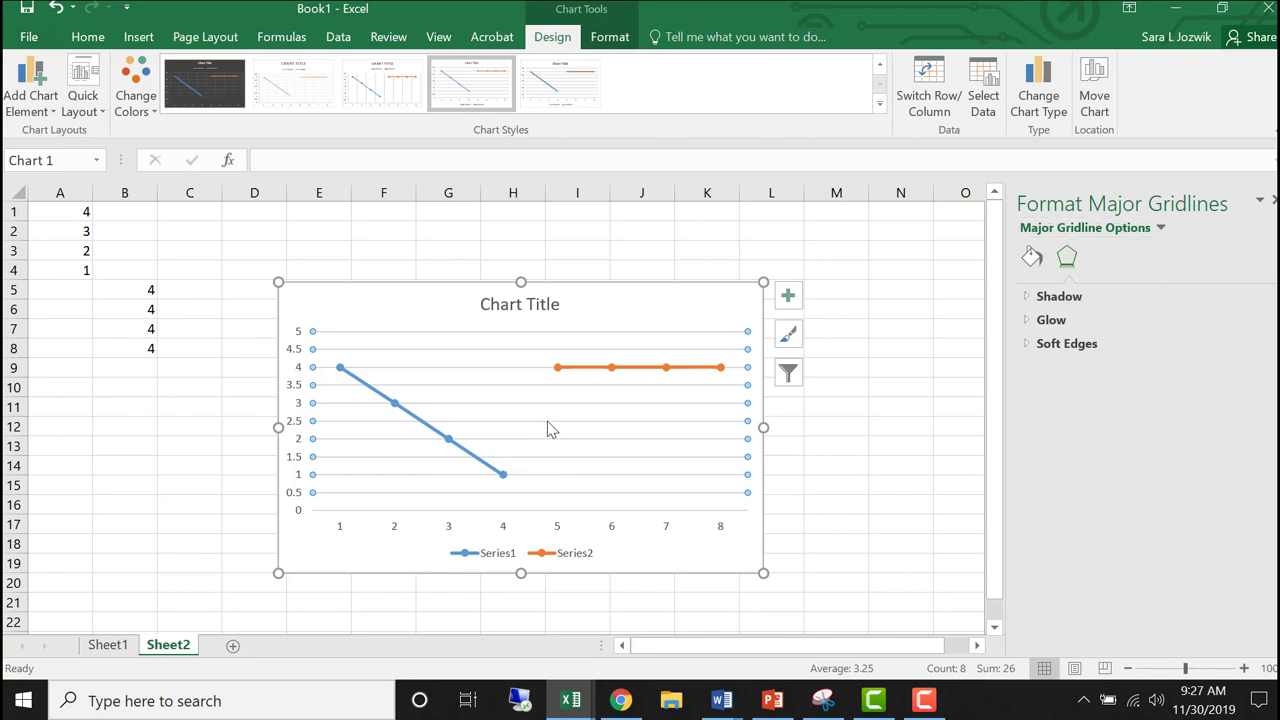
pyautogui.press('Escape')
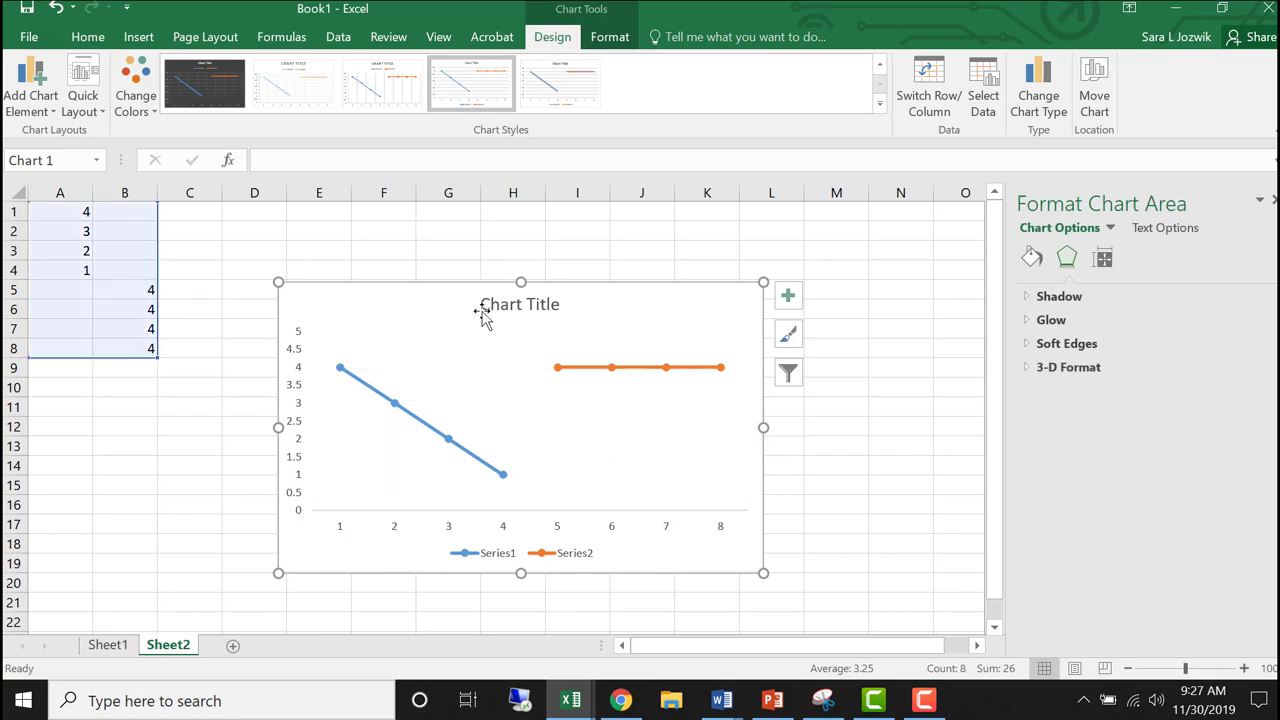
# - Format the line of the first data series (column A) as a solid black line
pyautogui.click(503, 476)
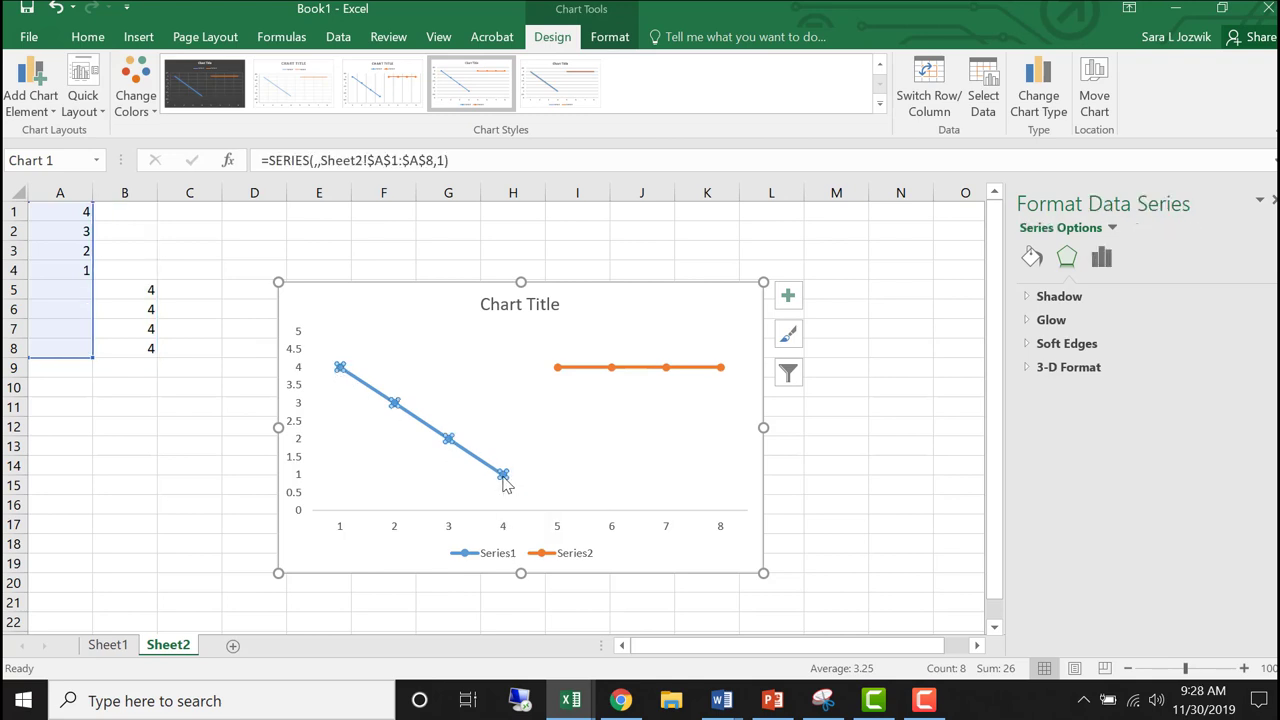
pyautogui.rightClick(503, 477)
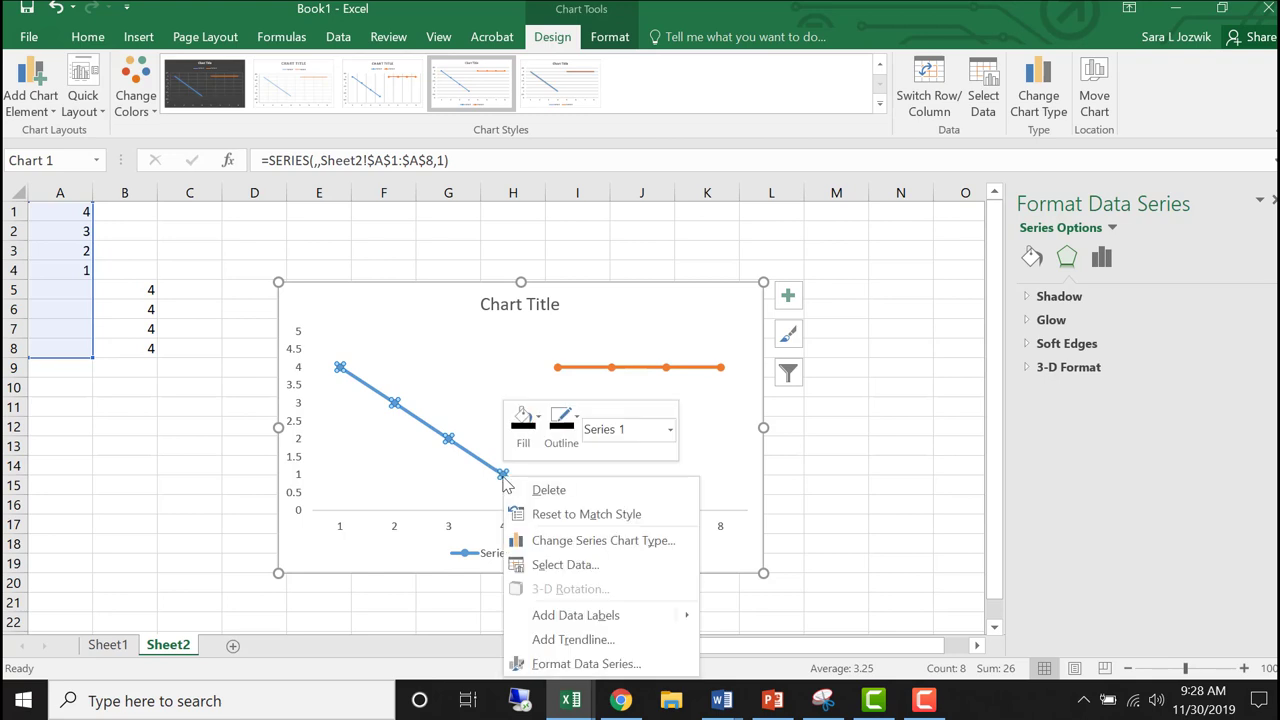
pyautogui.click(566, 664)
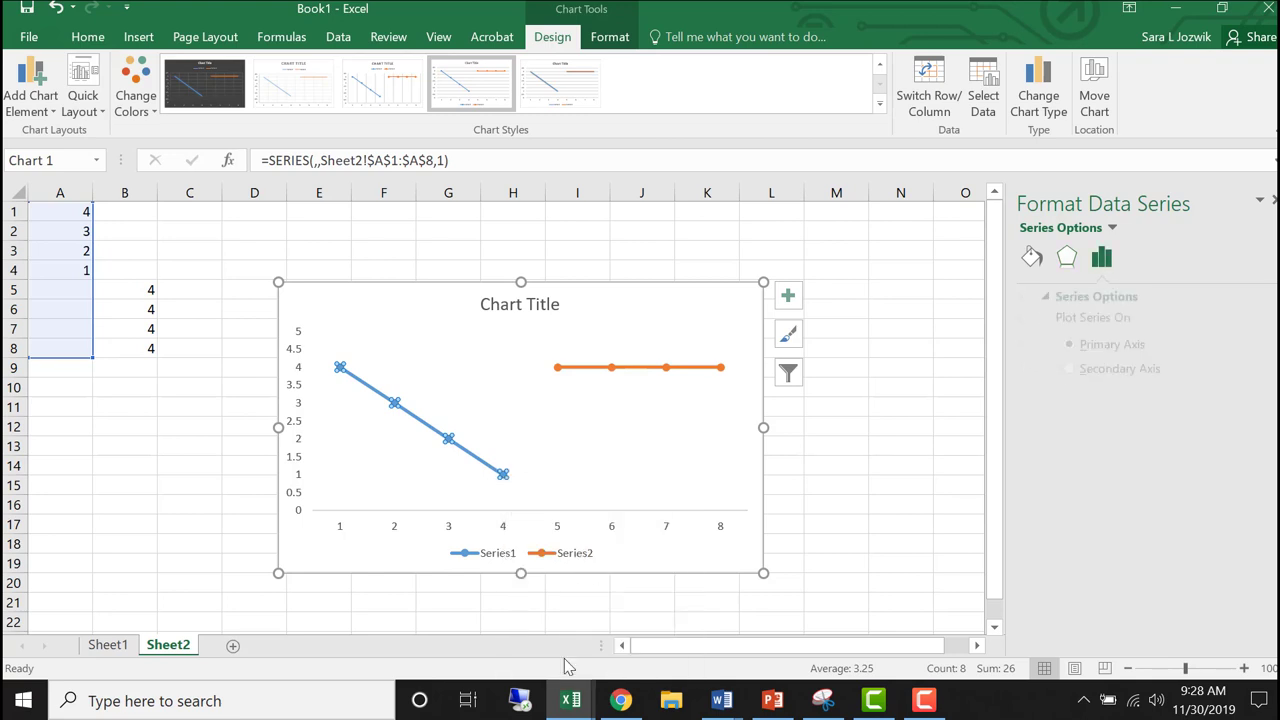
pyautogui.click(1067, 260)
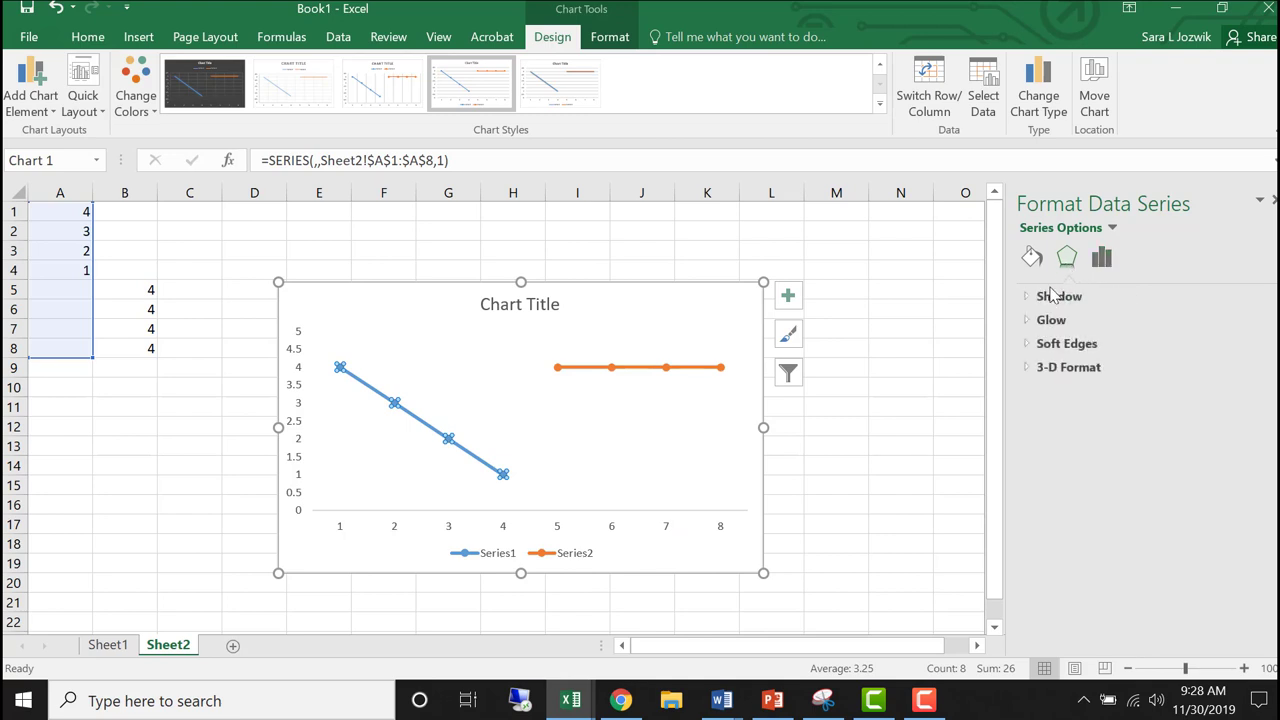
pyautogui.click(1036, 260)
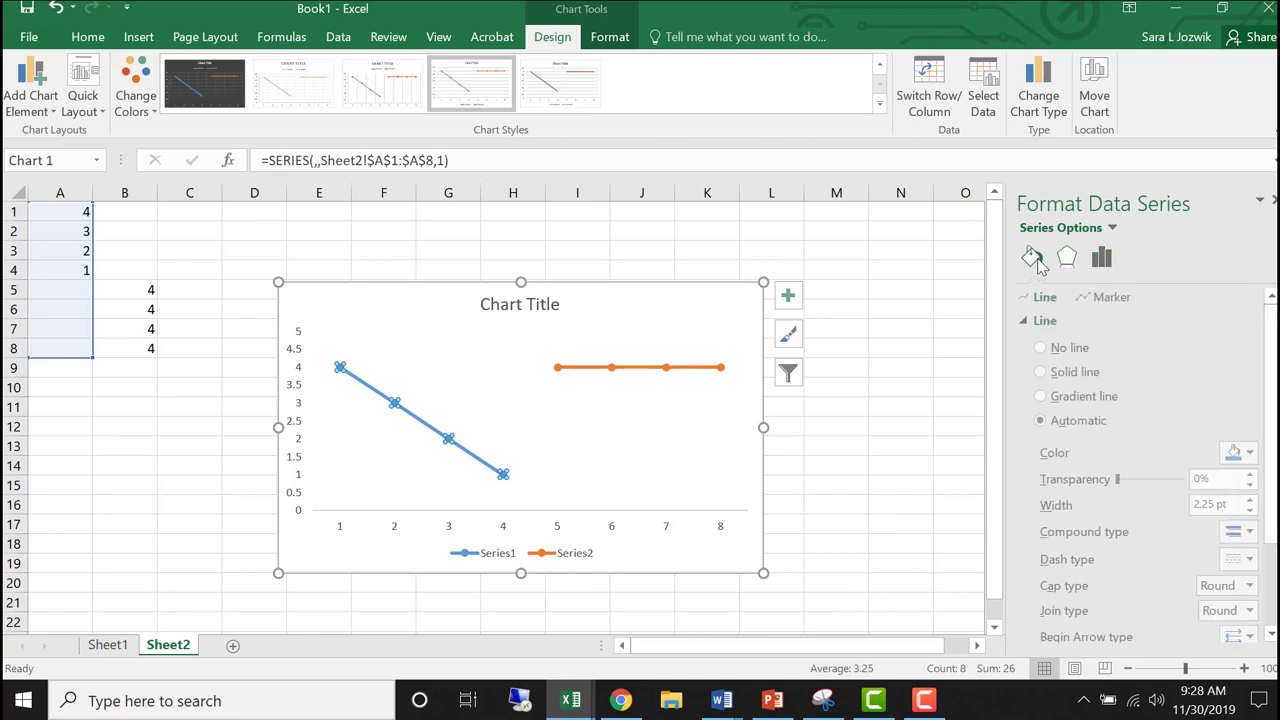
pyautogui.click(1045, 373)
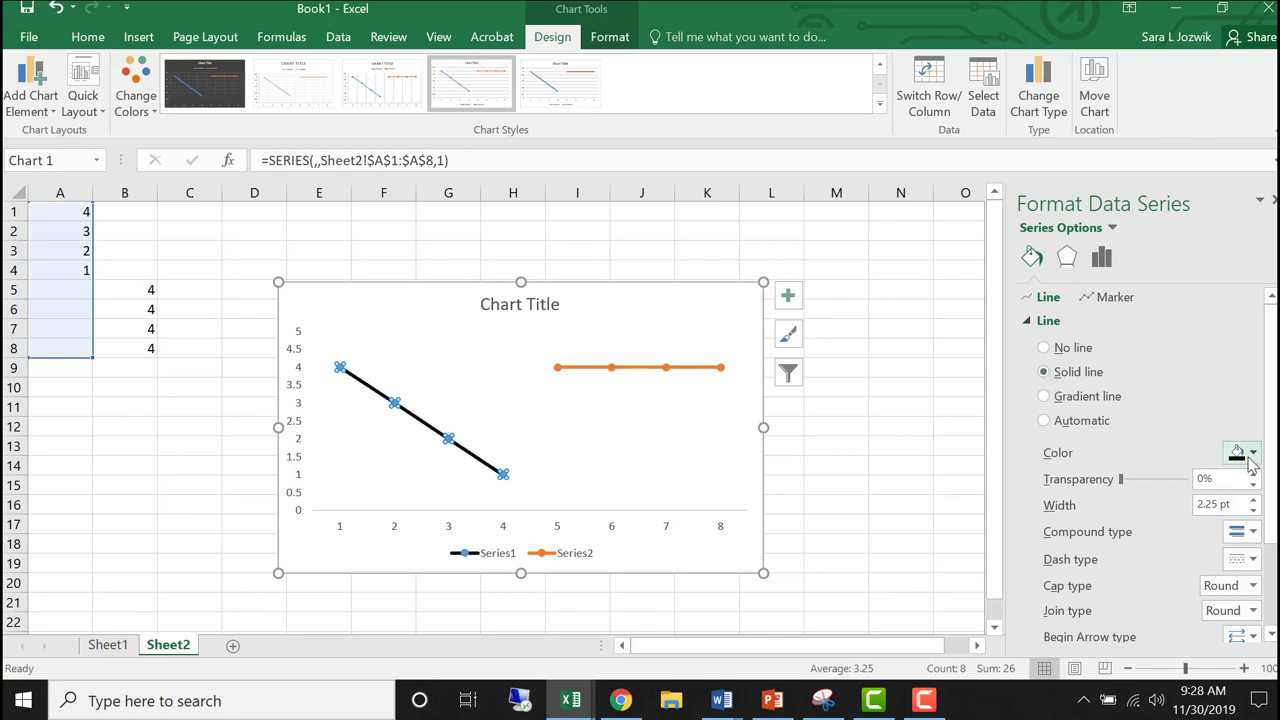
# - Give the first data series' markers a solid black border
pyautogui.click(1106, 299)
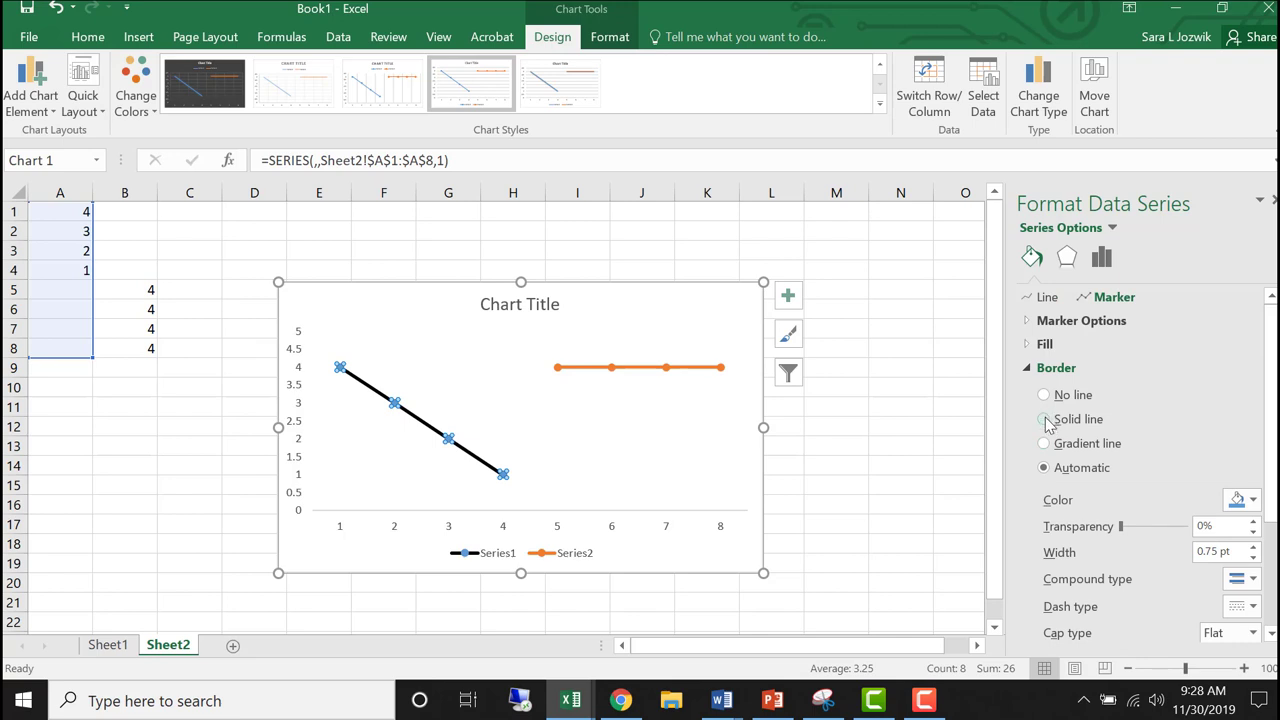
pyautogui.click(1045, 421)
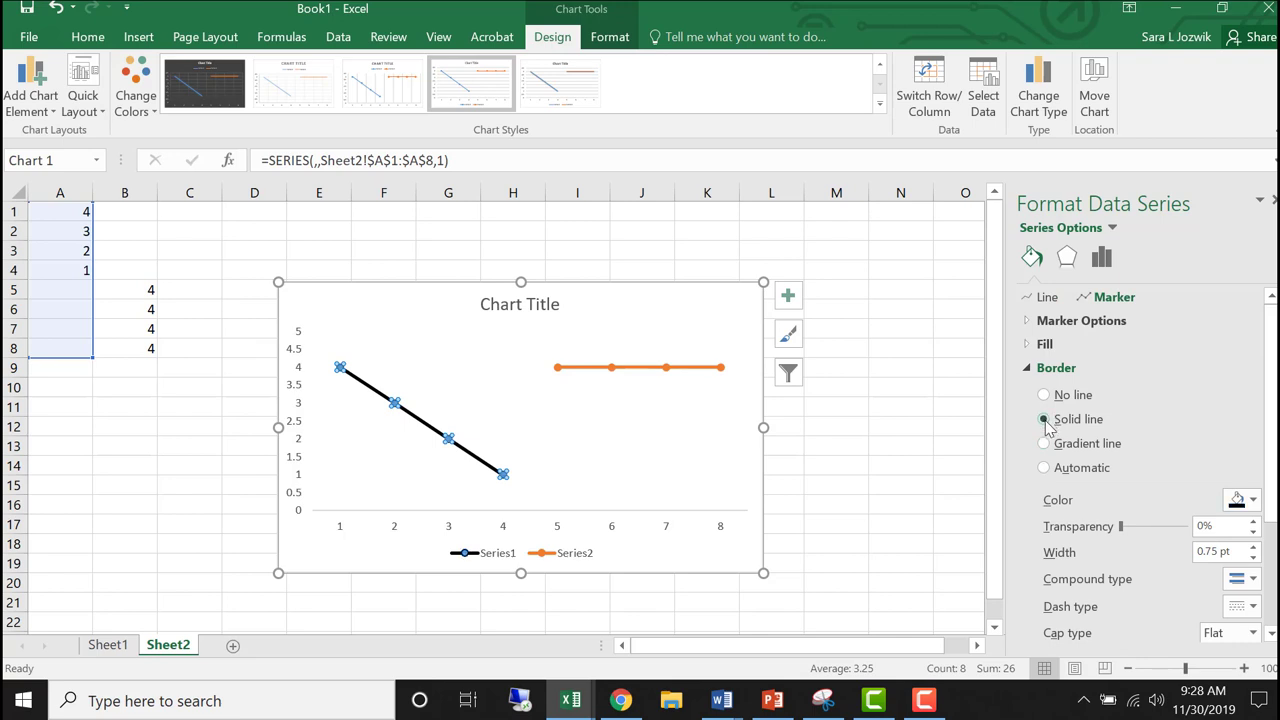
pyautogui.click(1255, 500)
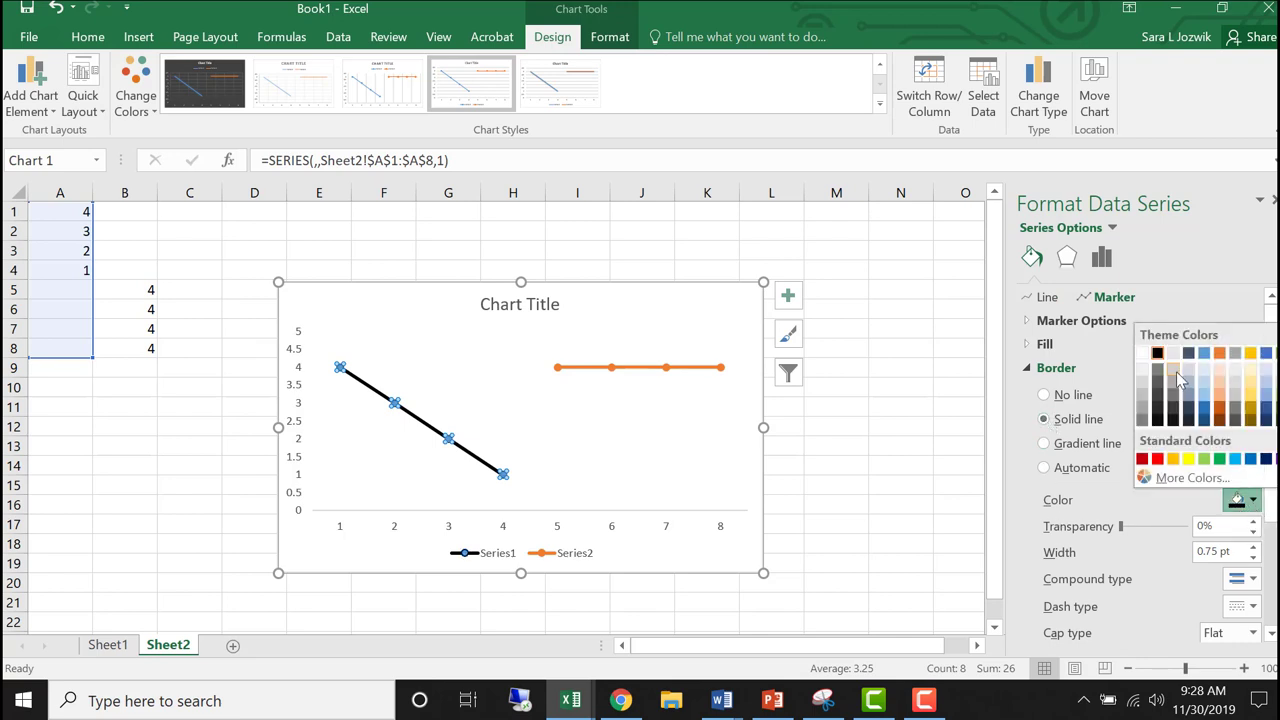
pyautogui.click(1160, 360)
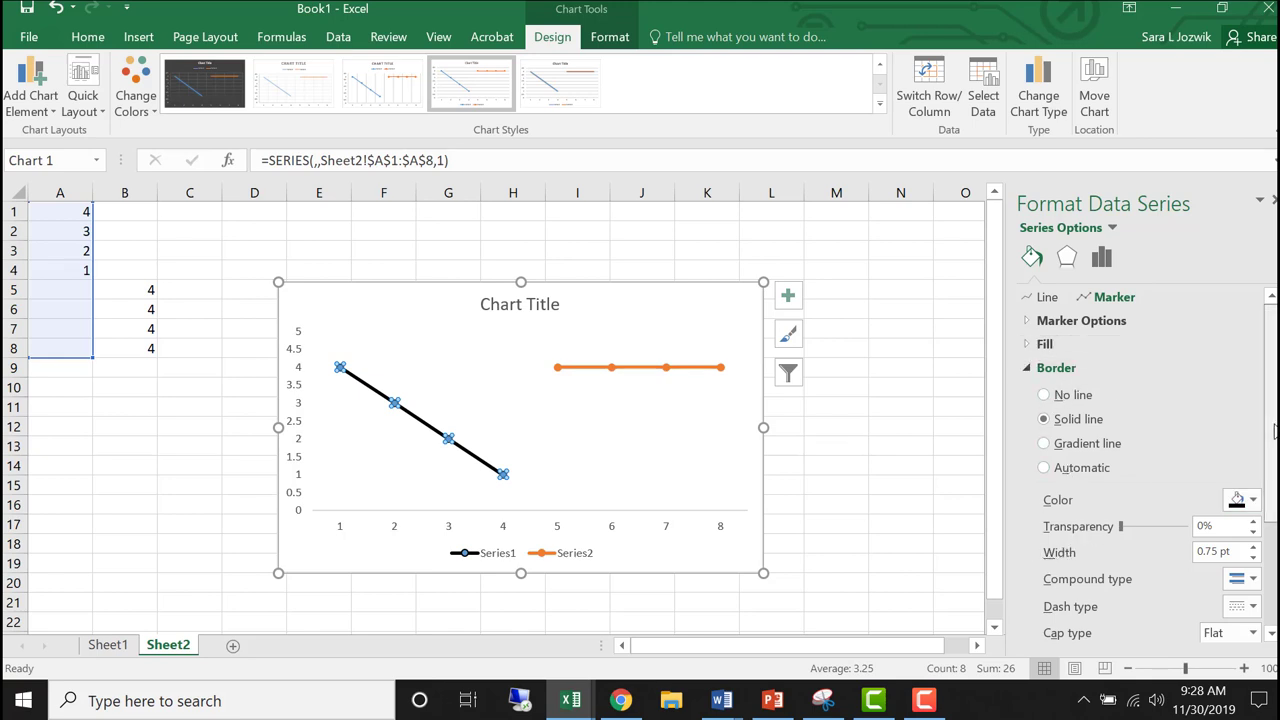
# - Fill the first data series' markers with solid black
pyautogui.moveTo(1272, 428)
pyautogui.mouseDown()
pyautogui.moveTo(1272, 489)
pyautogui.moveTo(1272, 428)
pyautogui.mouseUp()
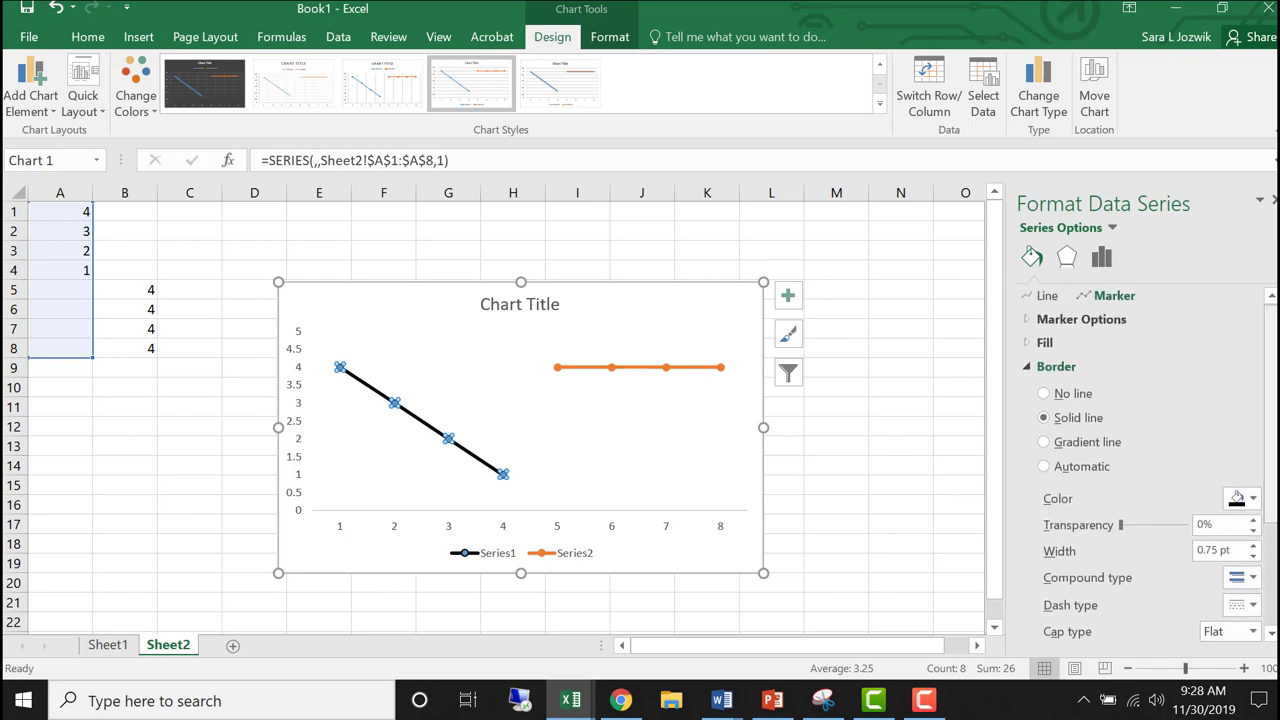
pyautogui.click(1045, 343)
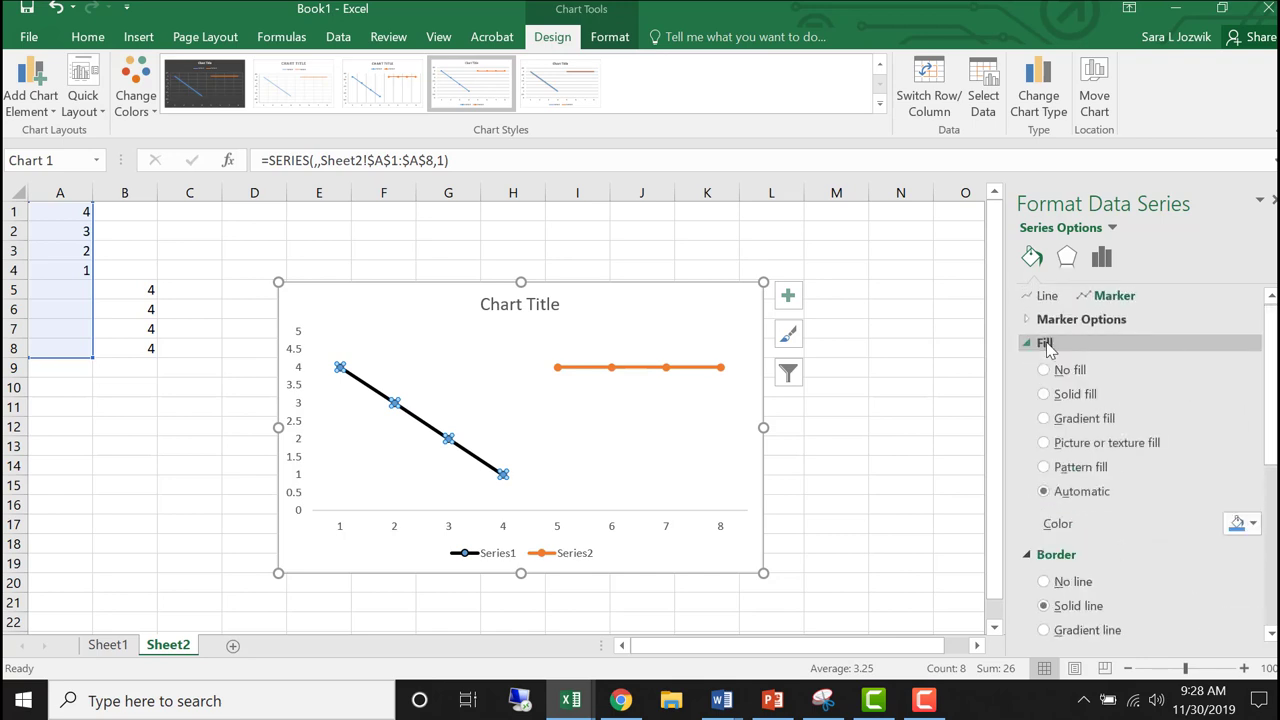
pyautogui.click(1044, 396)
pyautogui.click(1240, 523)
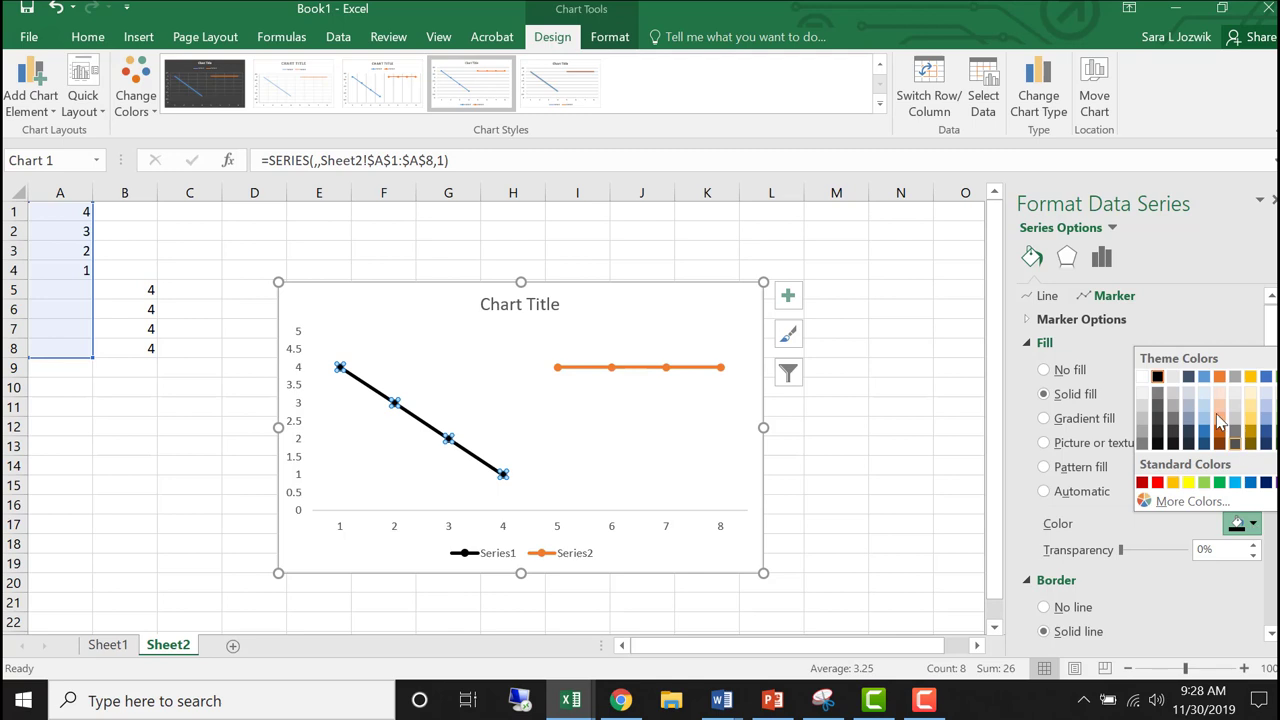
pyautogui.click(1157, 376)
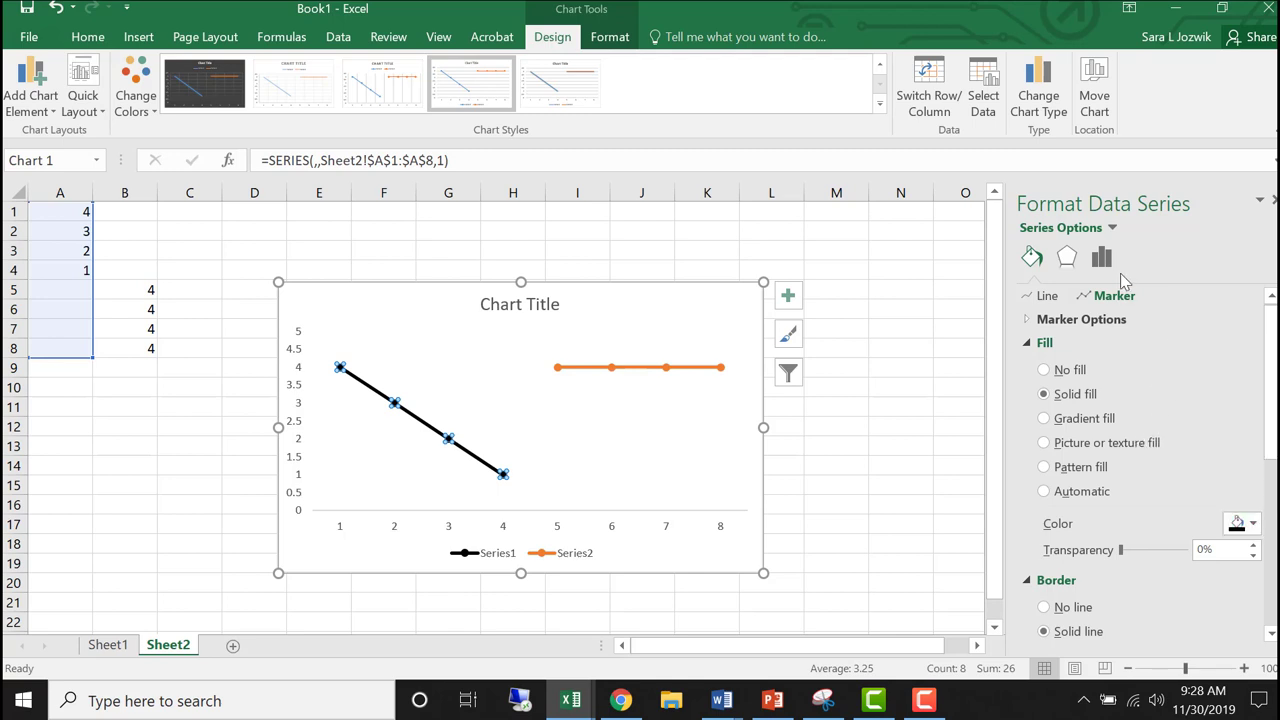
pyautogui.click(666, 427)
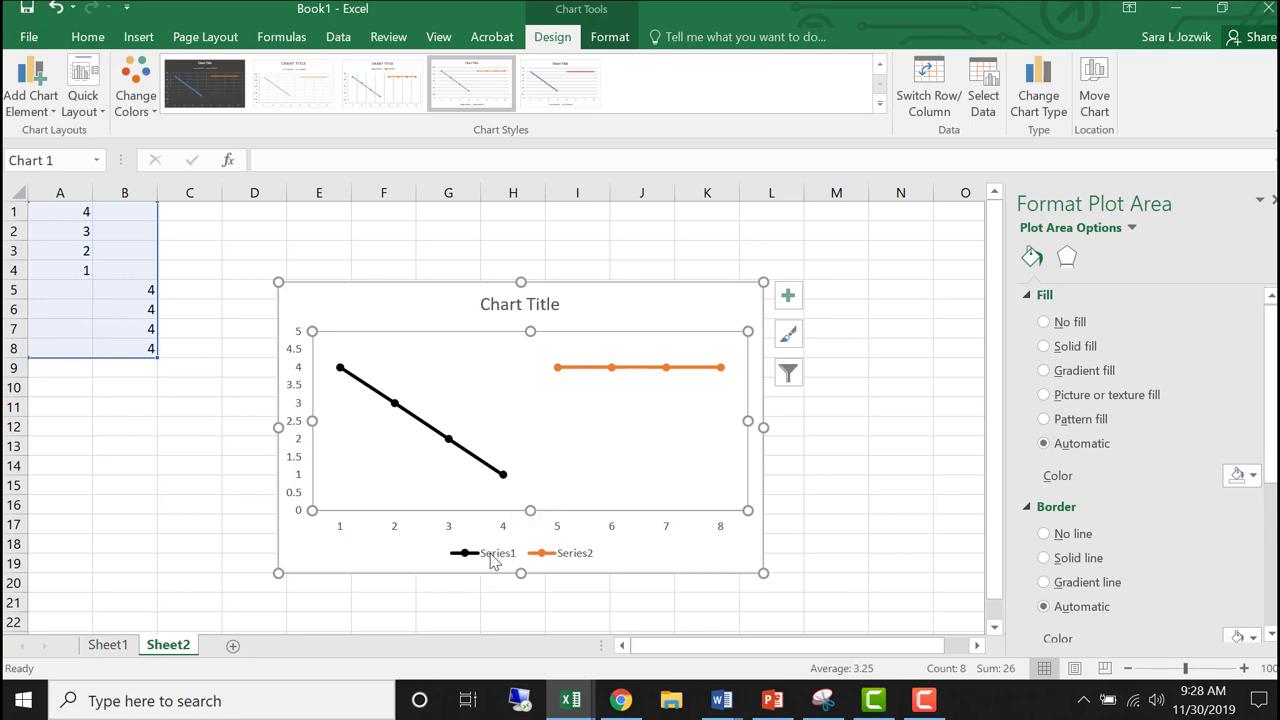
# - Format the line of the second data series (column B) as a solid black line
pyautogui.click(610, 368)
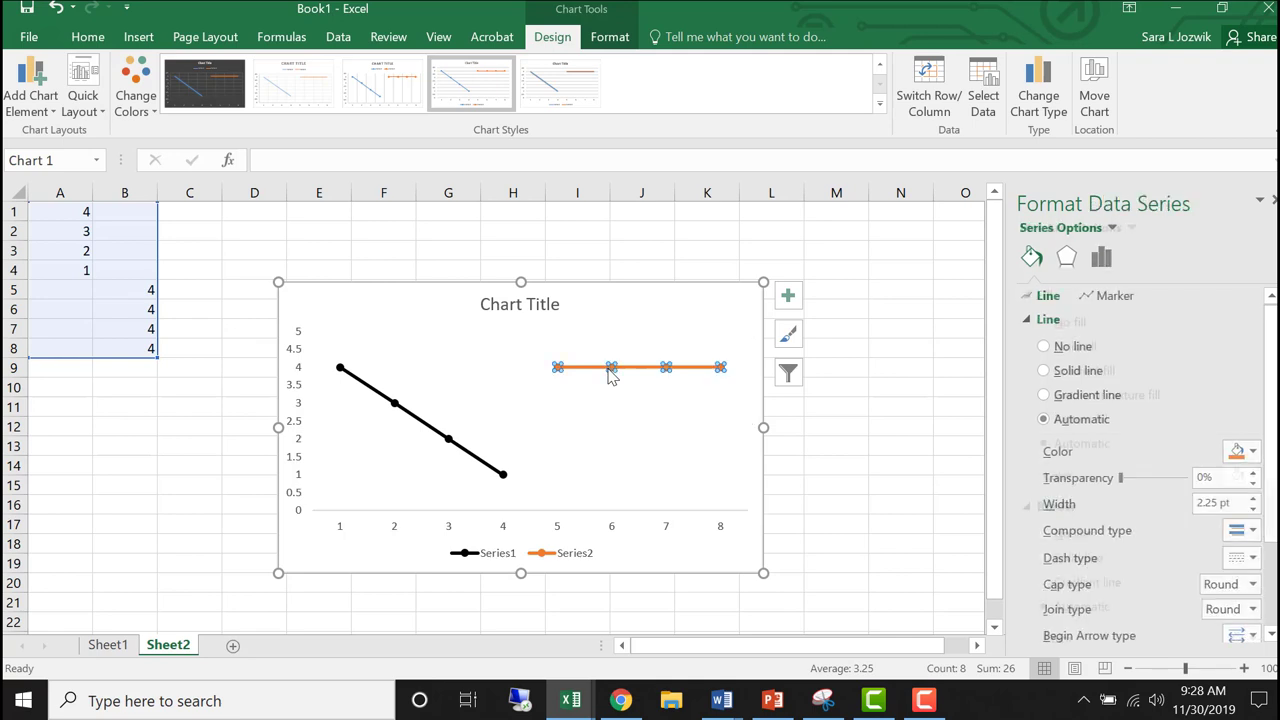
pyautogui.click(1045, 371)
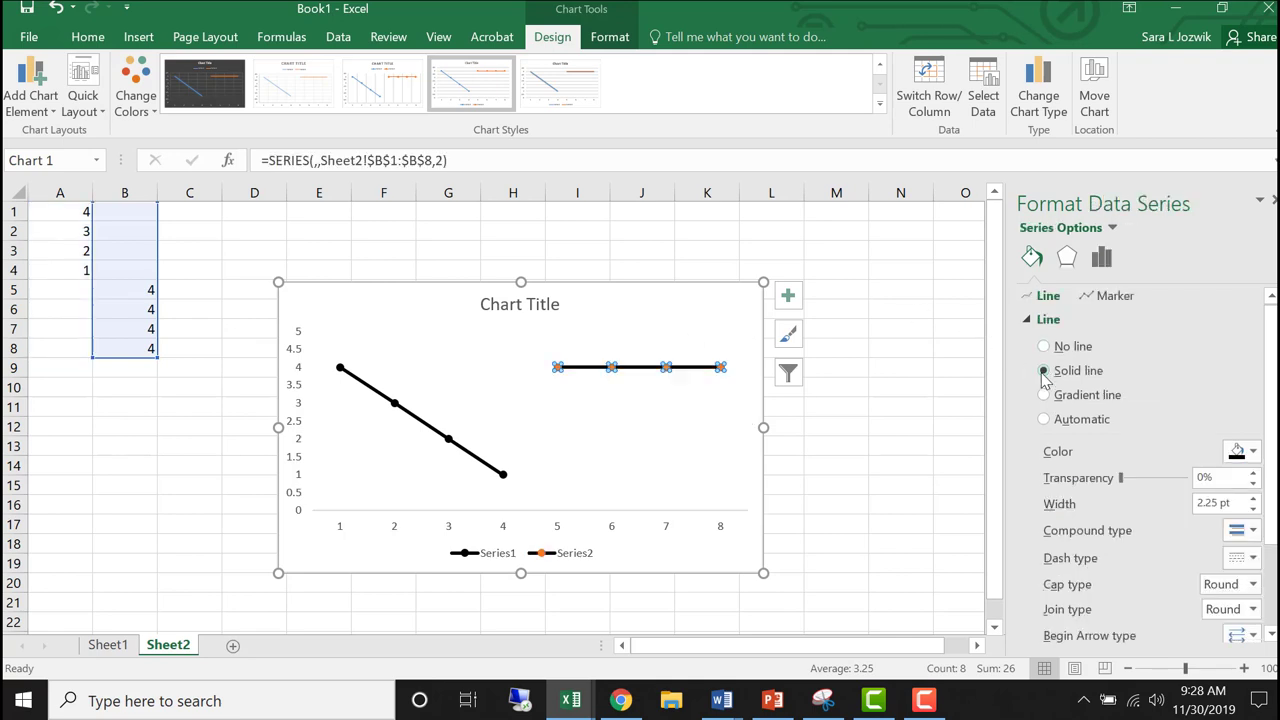
pyautogui.click(1254, 453)
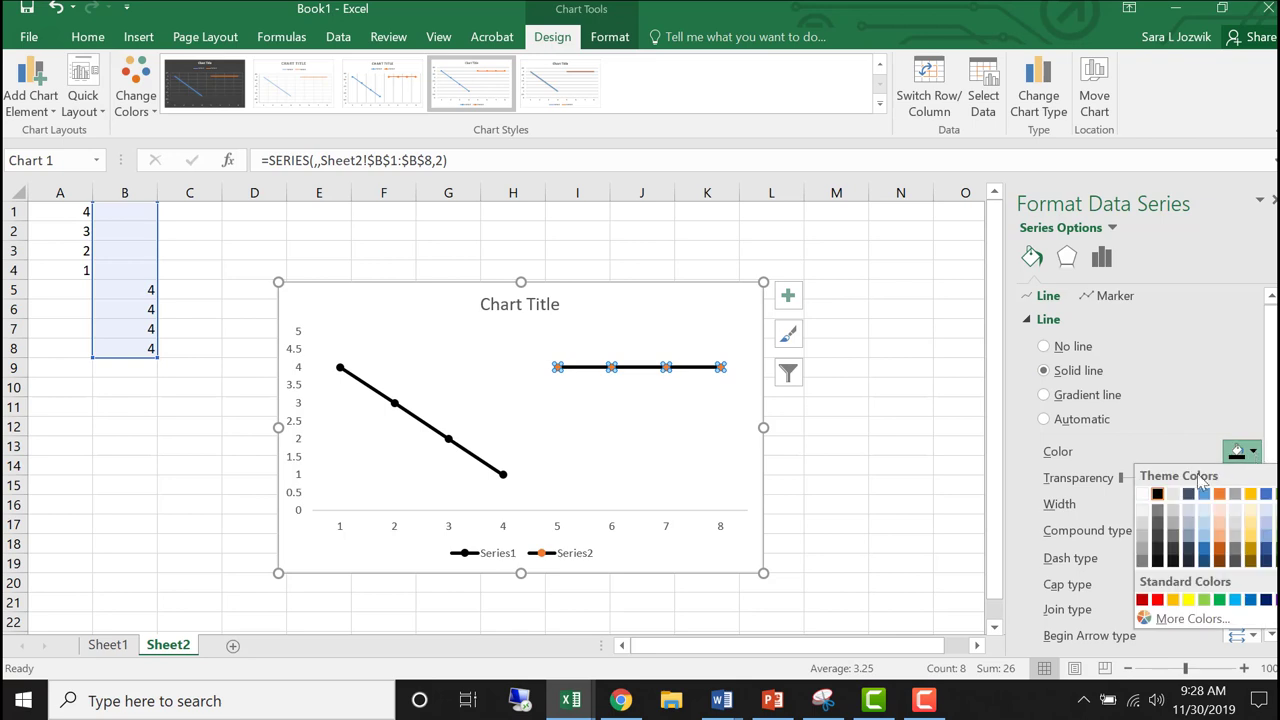
pyautogui.click(1158, 496)
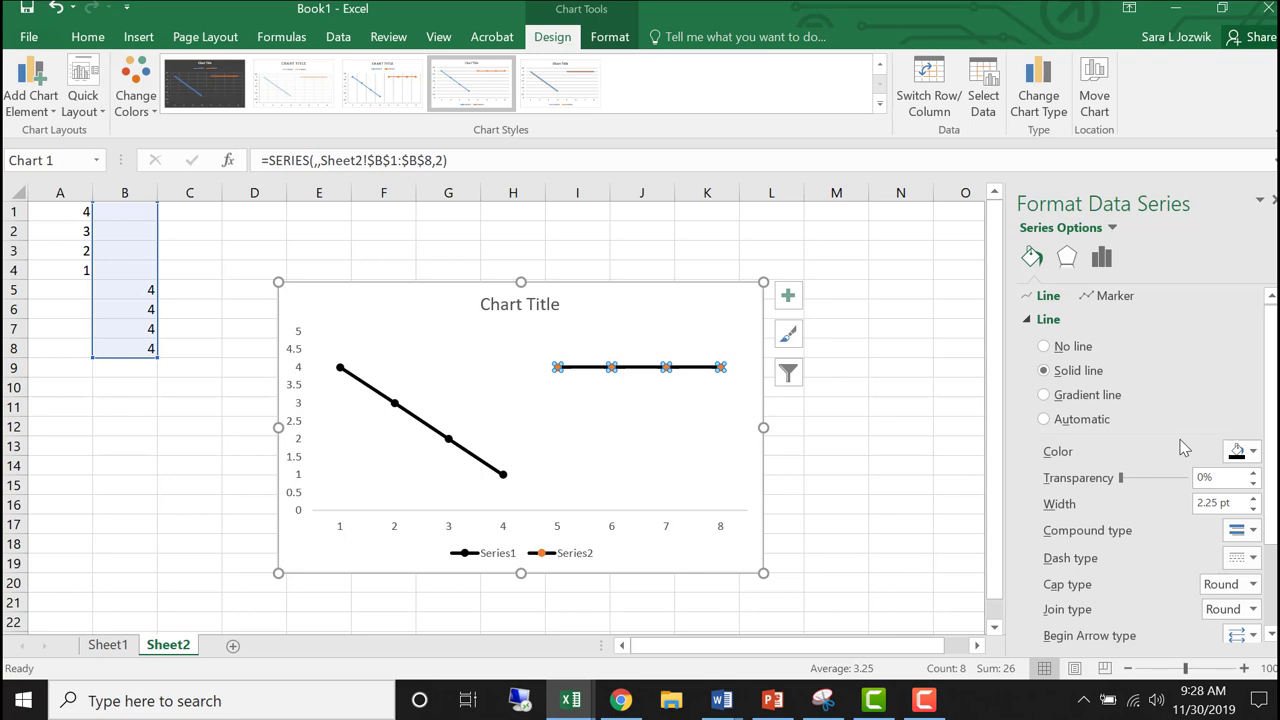
# - Fill the second data series' markers with solid black
pyautogui.click(1116, 298)
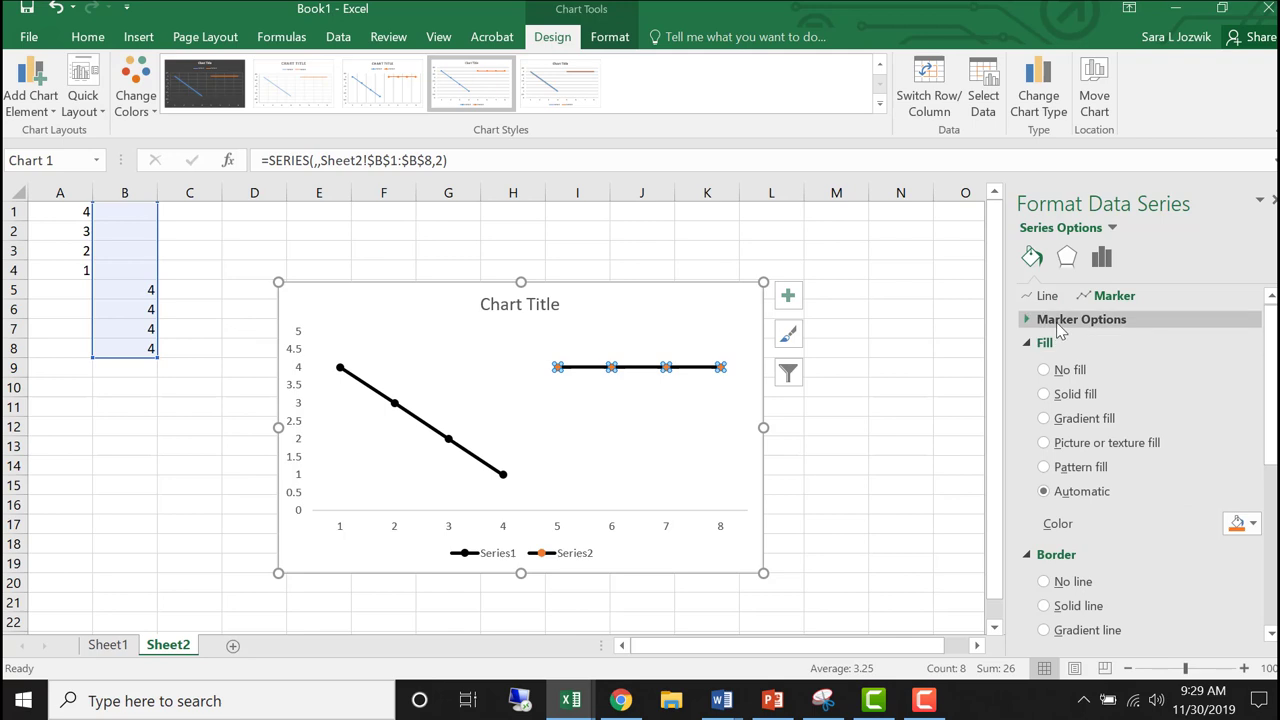
pyautogui.click(1045, 395)
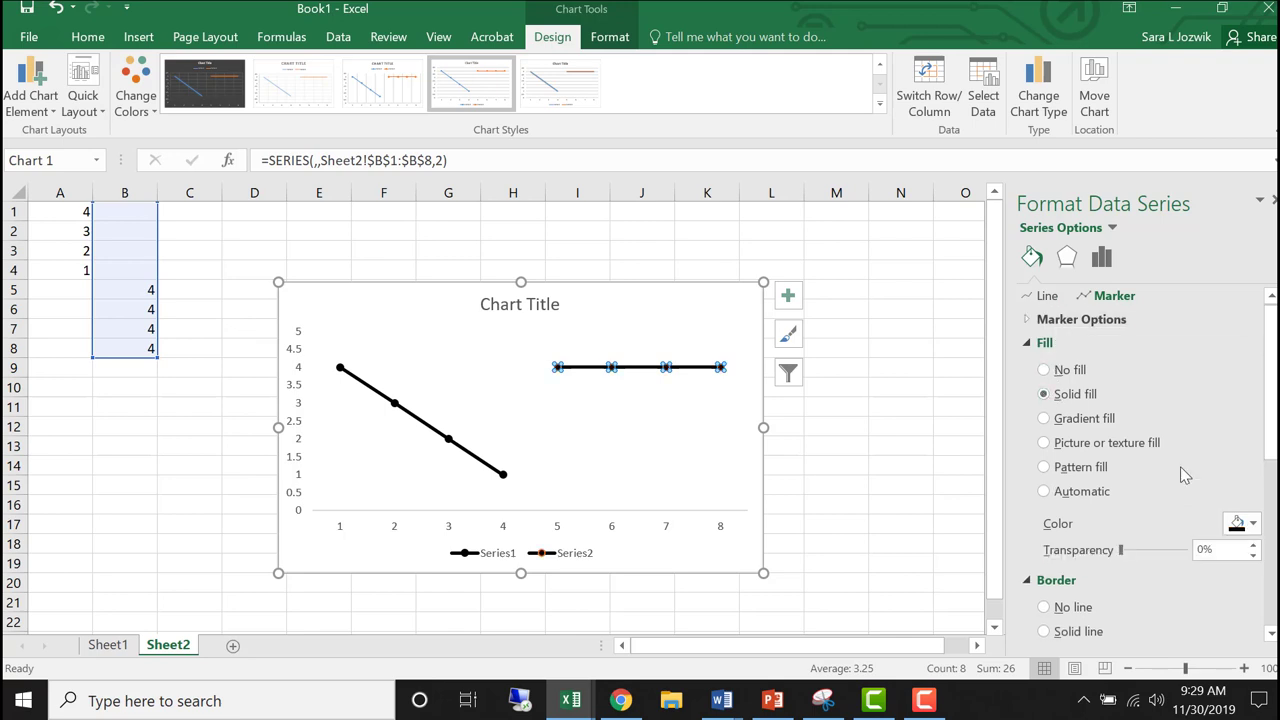
pyautogui.click(1253, 524)
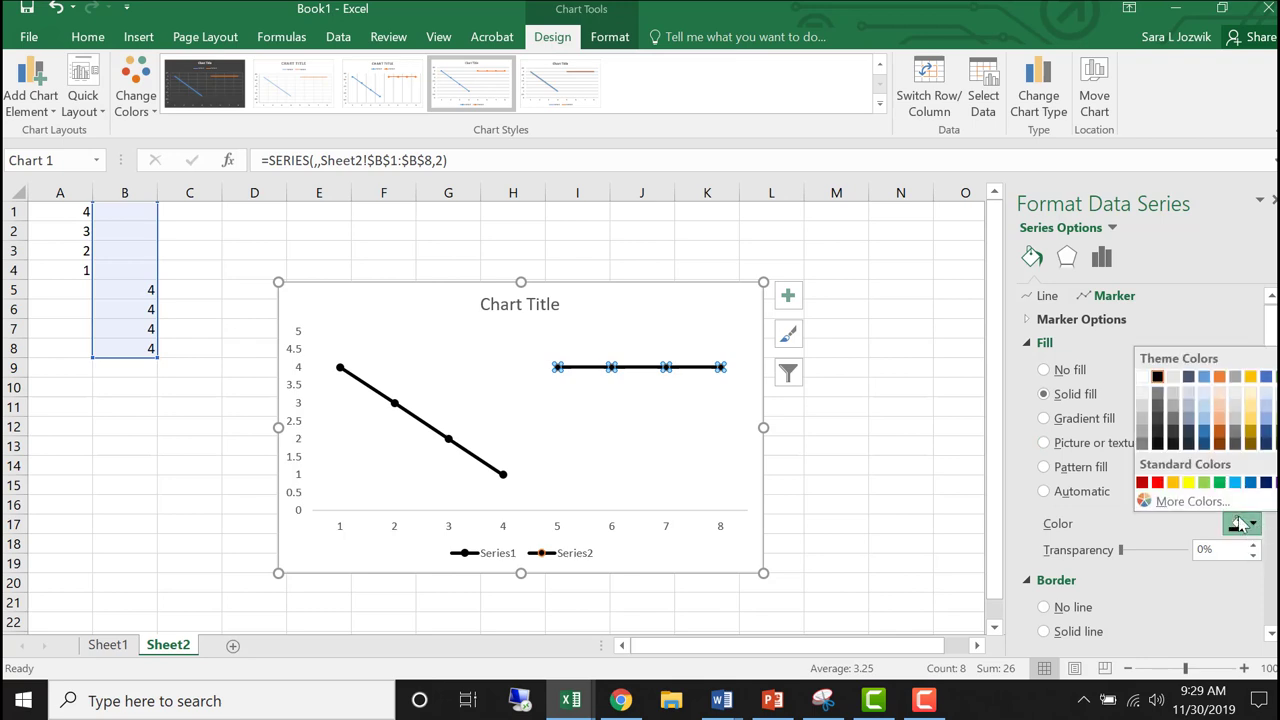
pyautogui.click(1160, 379)
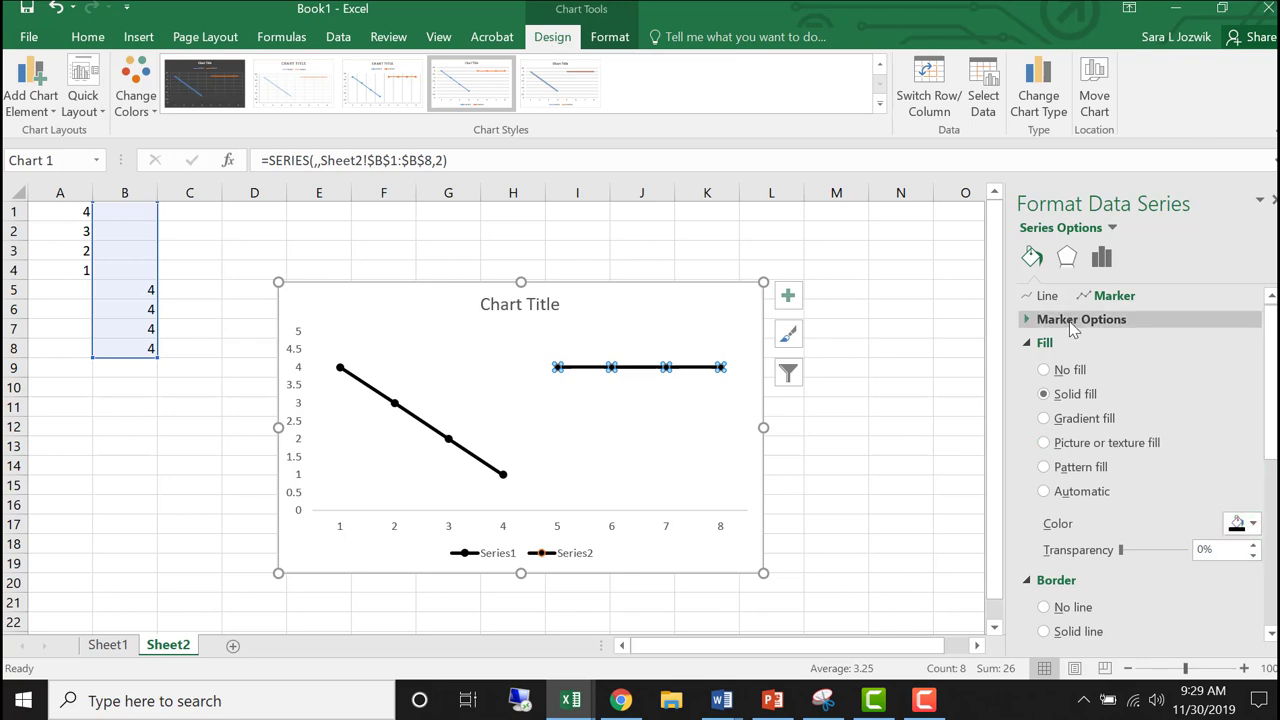
# - Change the second data series' markers to the built-in square type with a solid fill and a solid black border
pyautogui.click(1068, 321)
pyautogui.click(1044, 393)
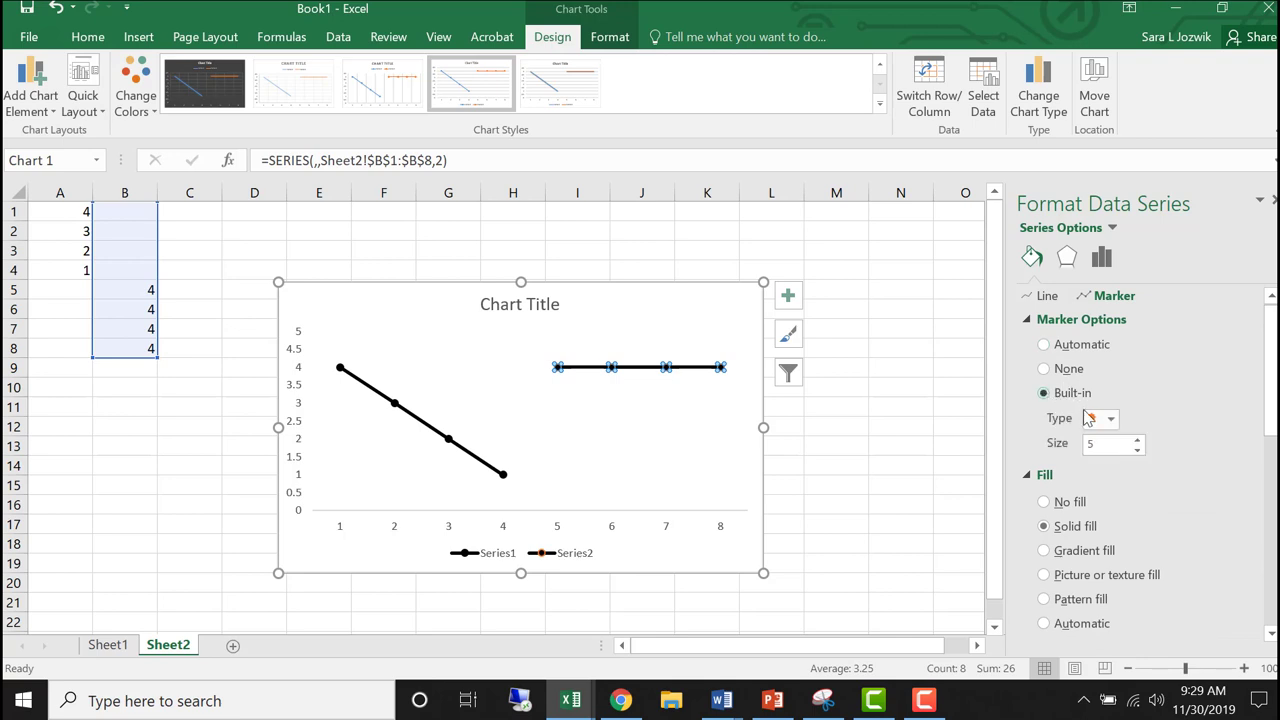
pyautogui.click(1112, 421)
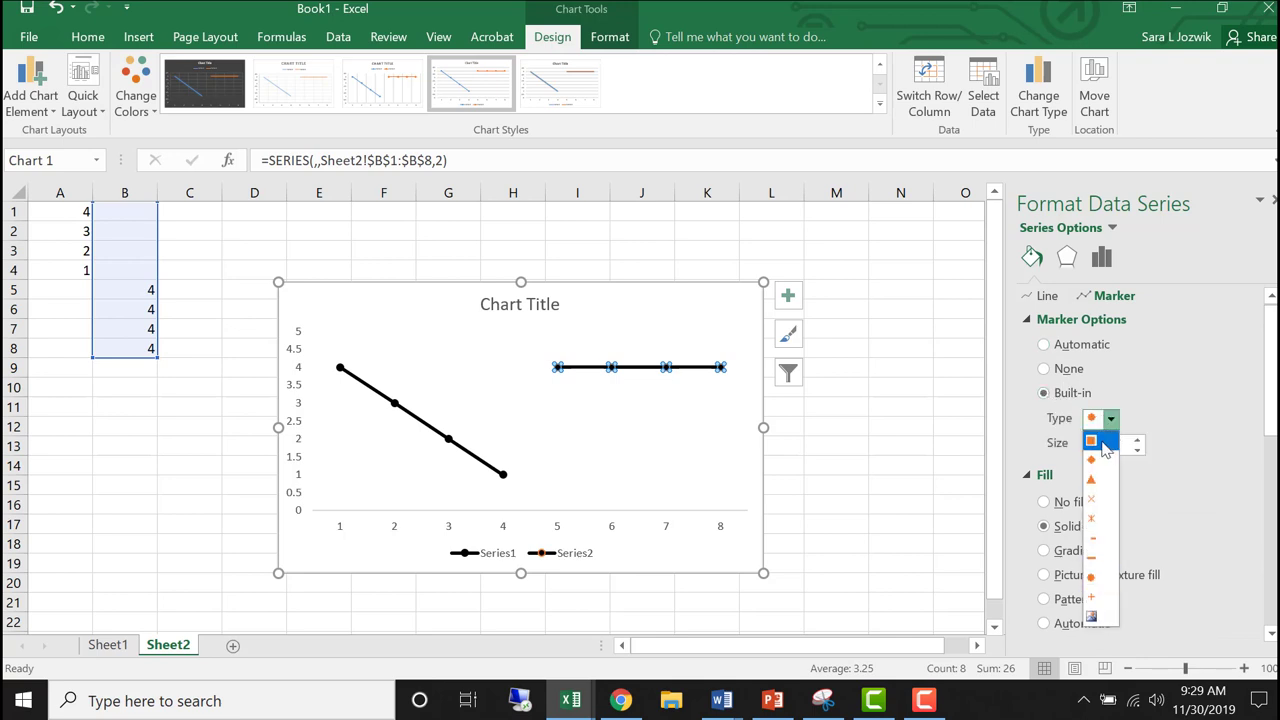
pyautogui.click(1094, 441)
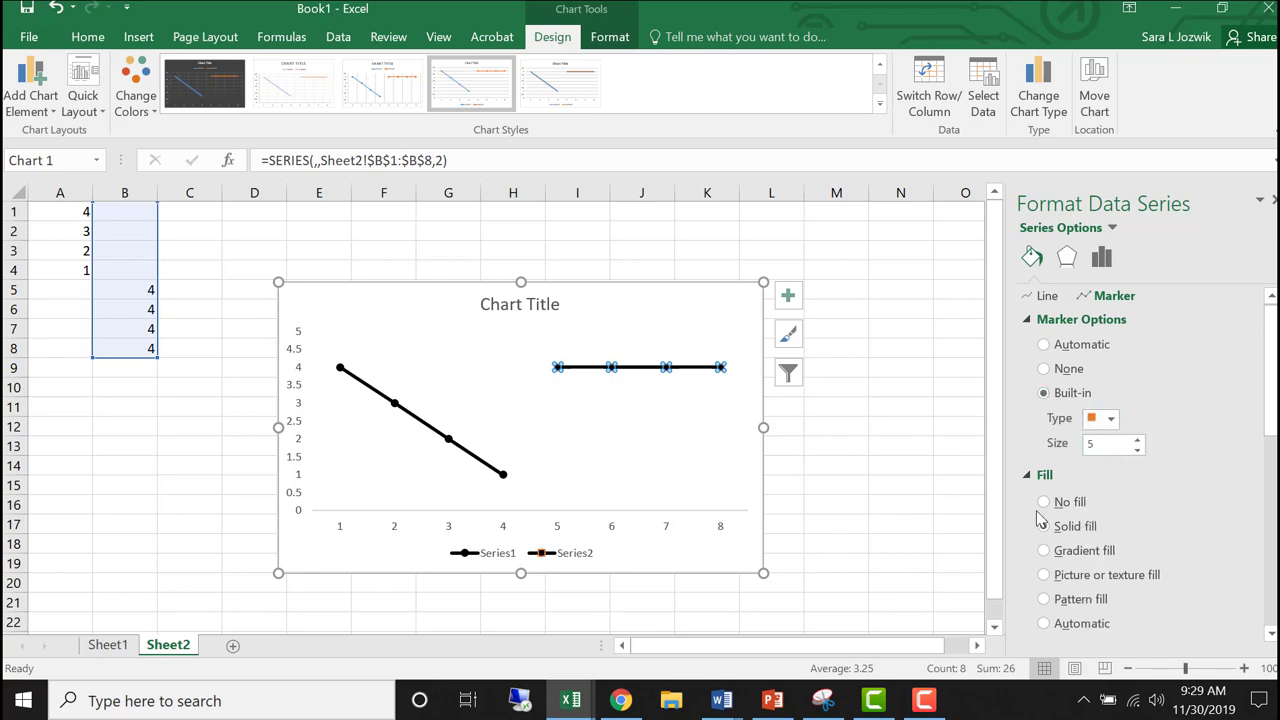
pyautogui.click(1043, 526)
pyautogui.moveTo(1271, 410); pyautogui.dragTo(1273, 512)
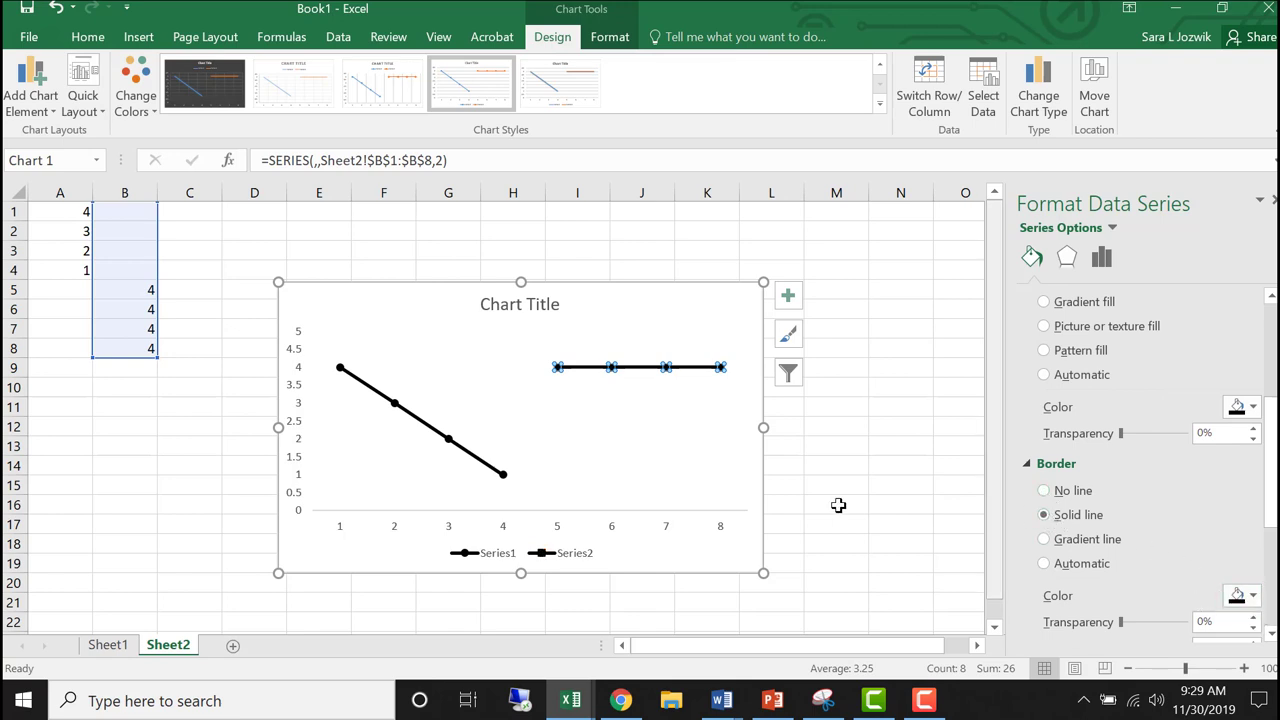
pyautogui.click(711, 553)
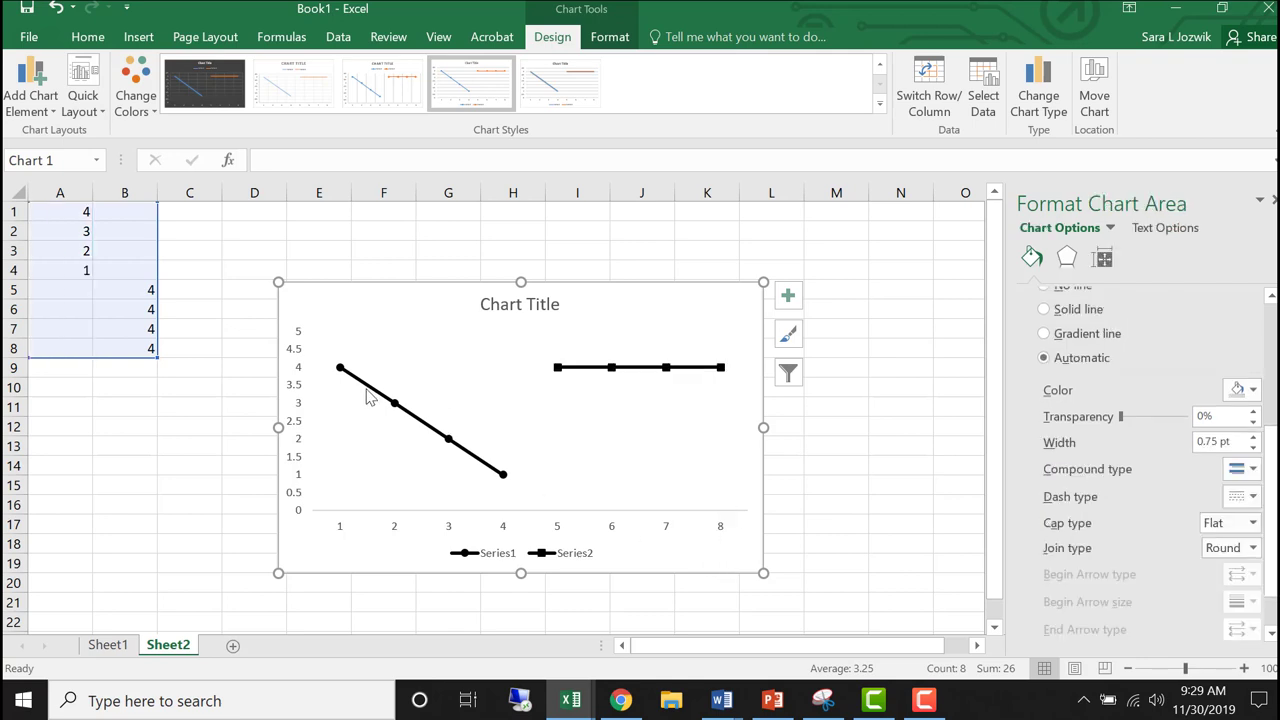
# - Delete the legend from the chart
pyautogui.moveTo(506, 484)
pyautogui.click(545, 558)
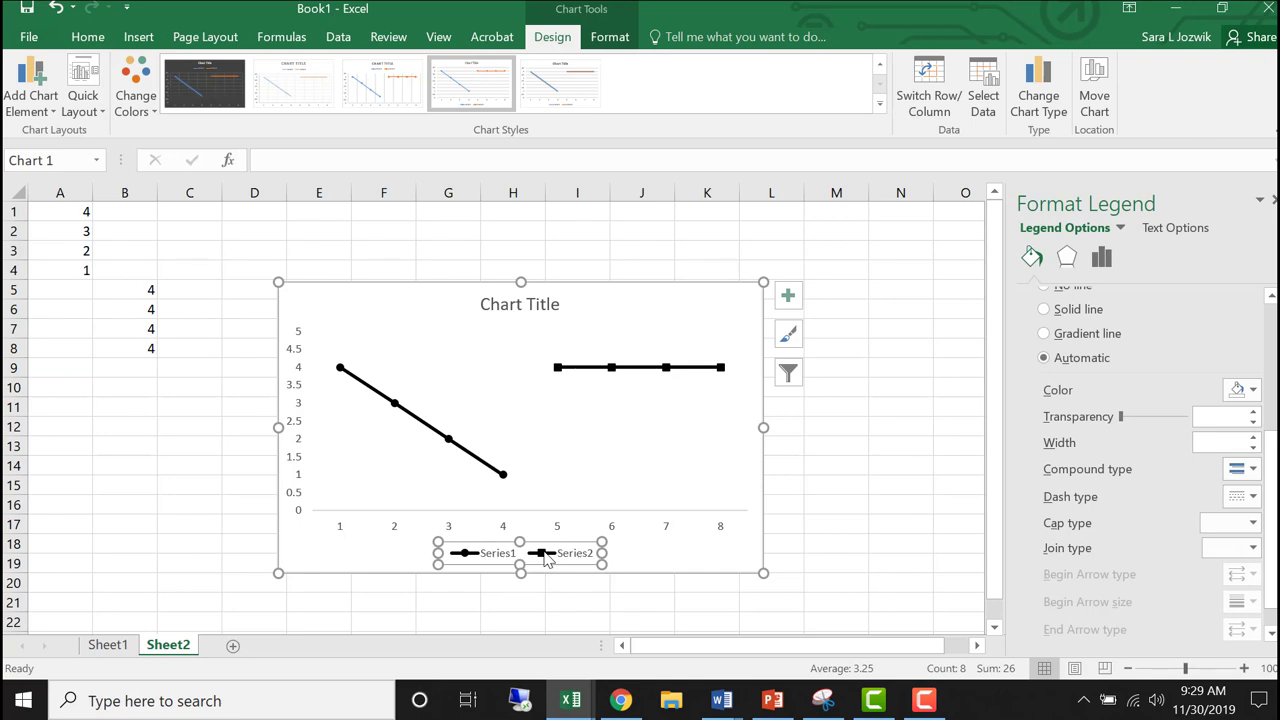
pyautogui.press('Delete')
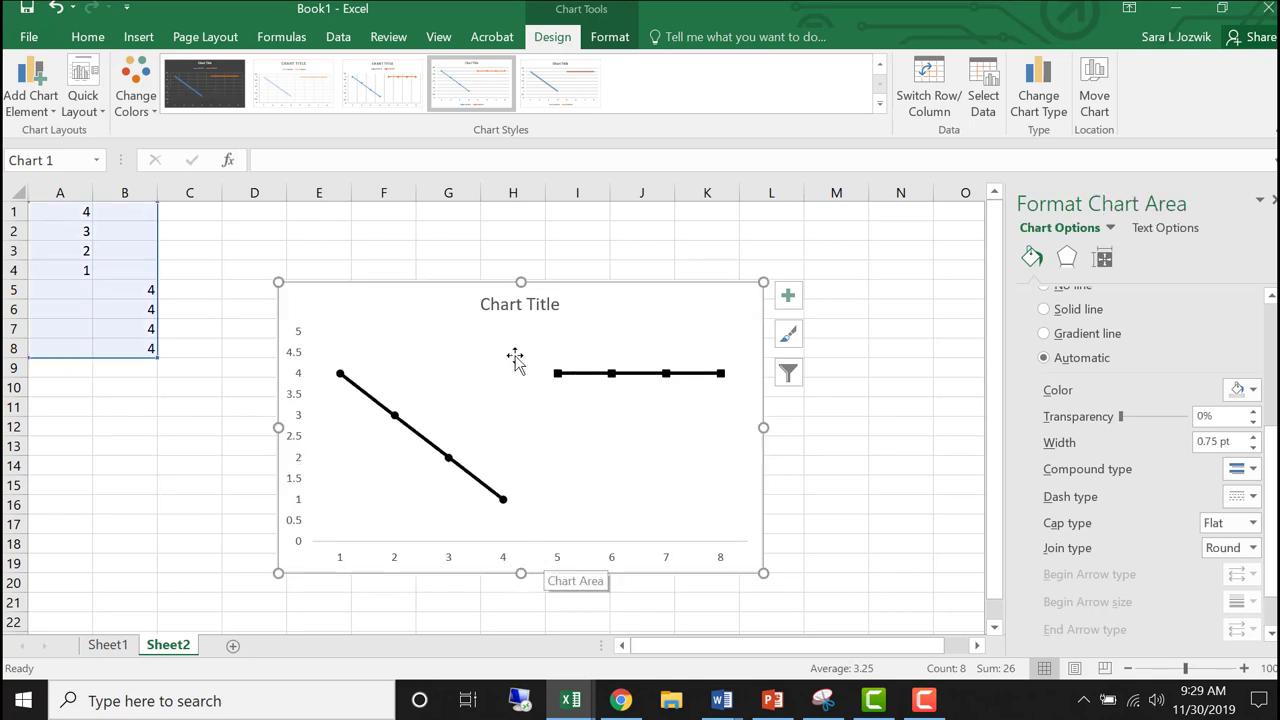
# - Replace the placeholder chart title with the person's first name
pyautogui.click(510, 318)
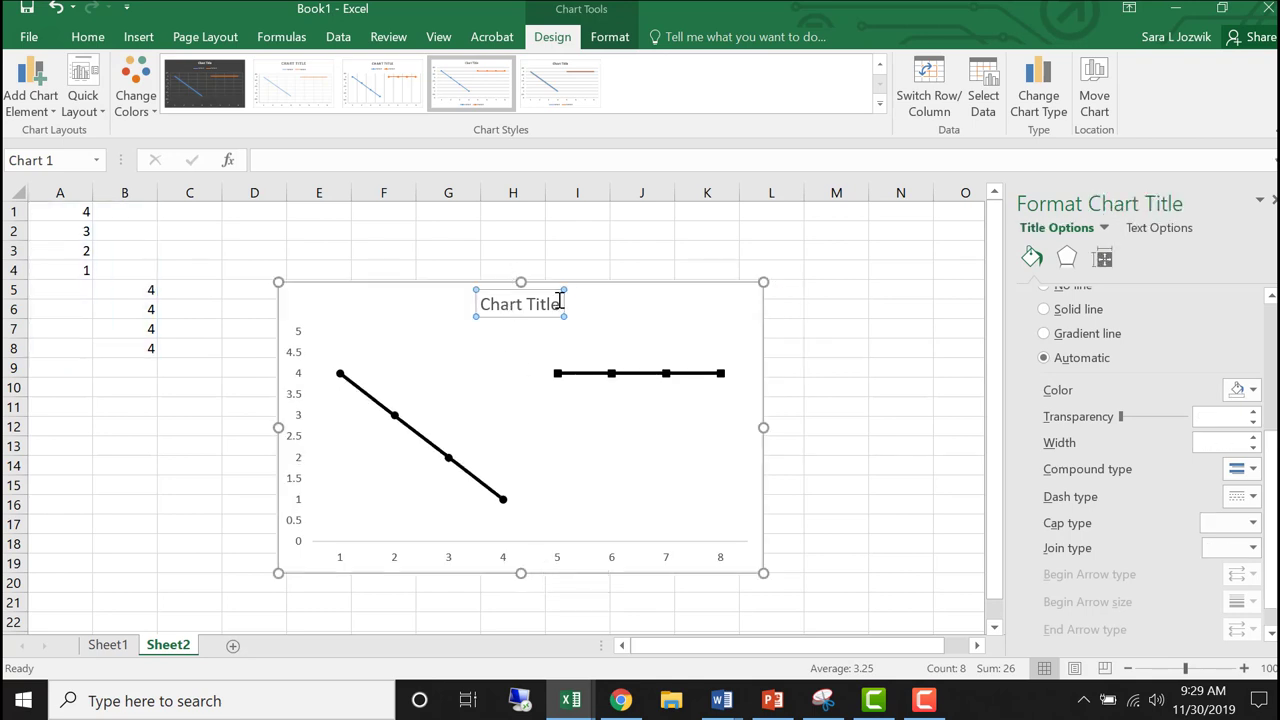
pyautogui.moveTo(563, 299); pyautogui.dragTo(495, 300)
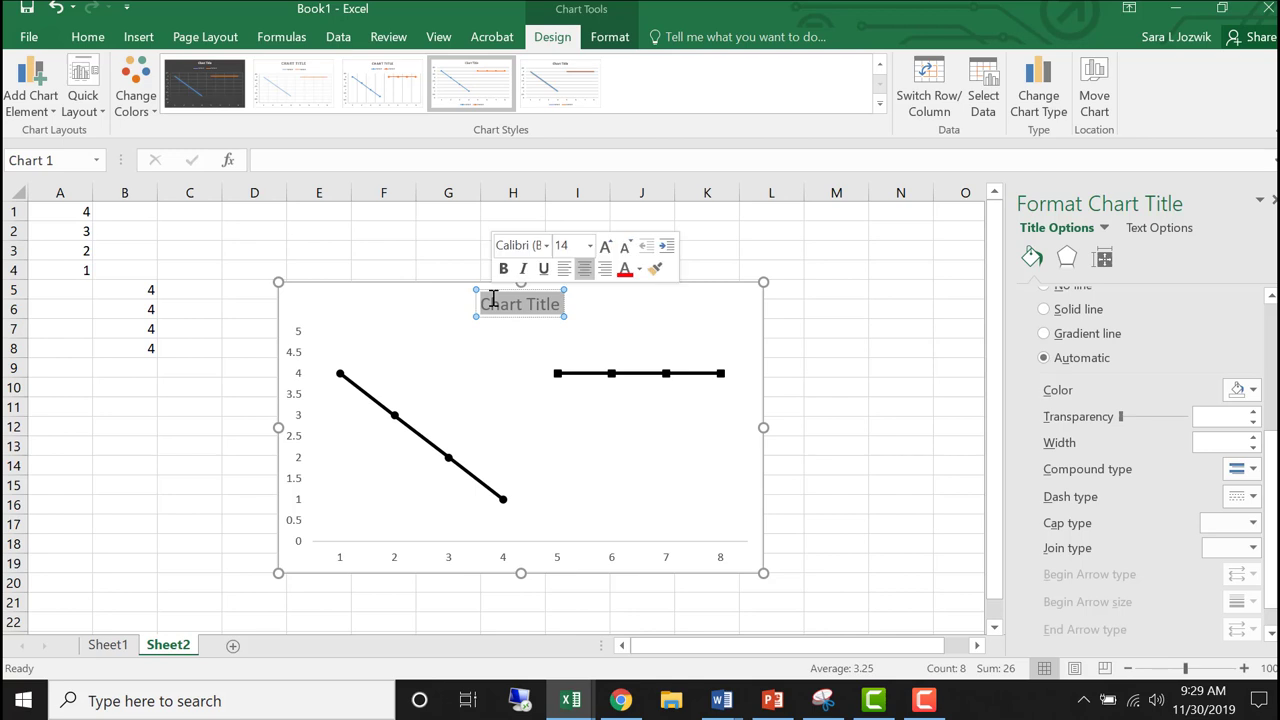
pyautogui.write('Marge')
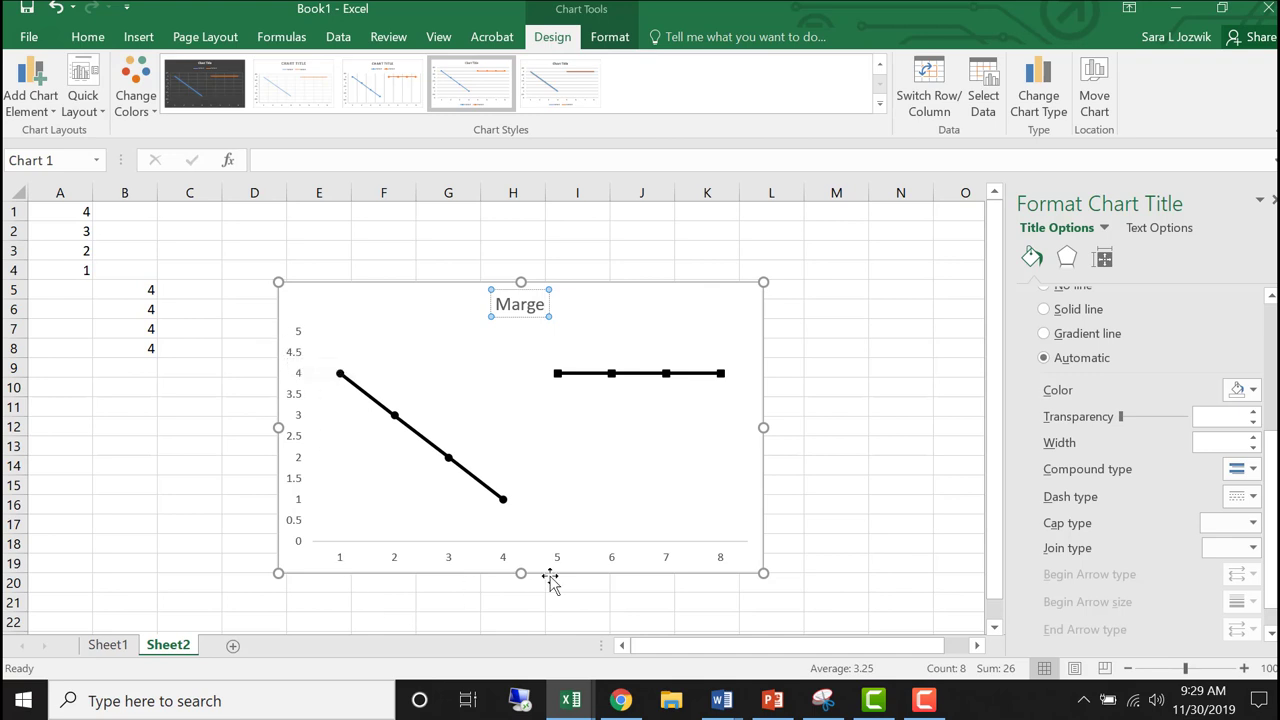
pyautogui.click(800, 577)
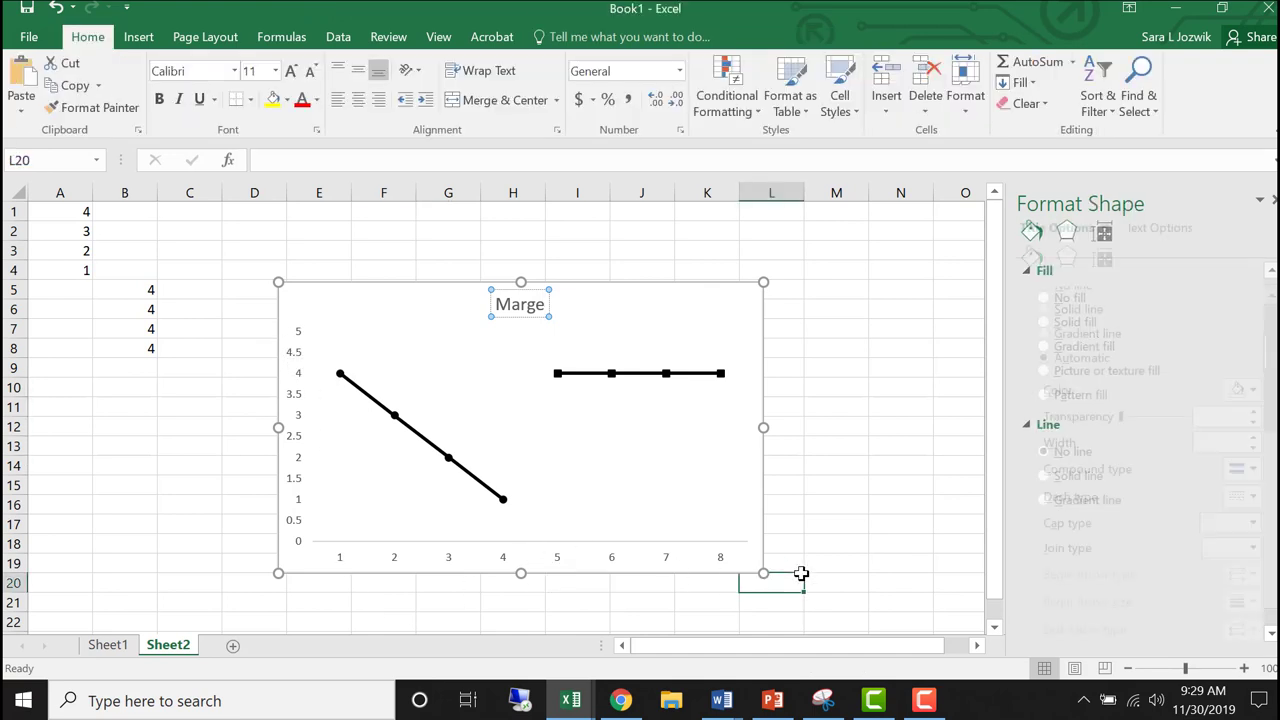
# - Copy the whole chart and switch to Word
pyautogui.rightClick(316, 328)
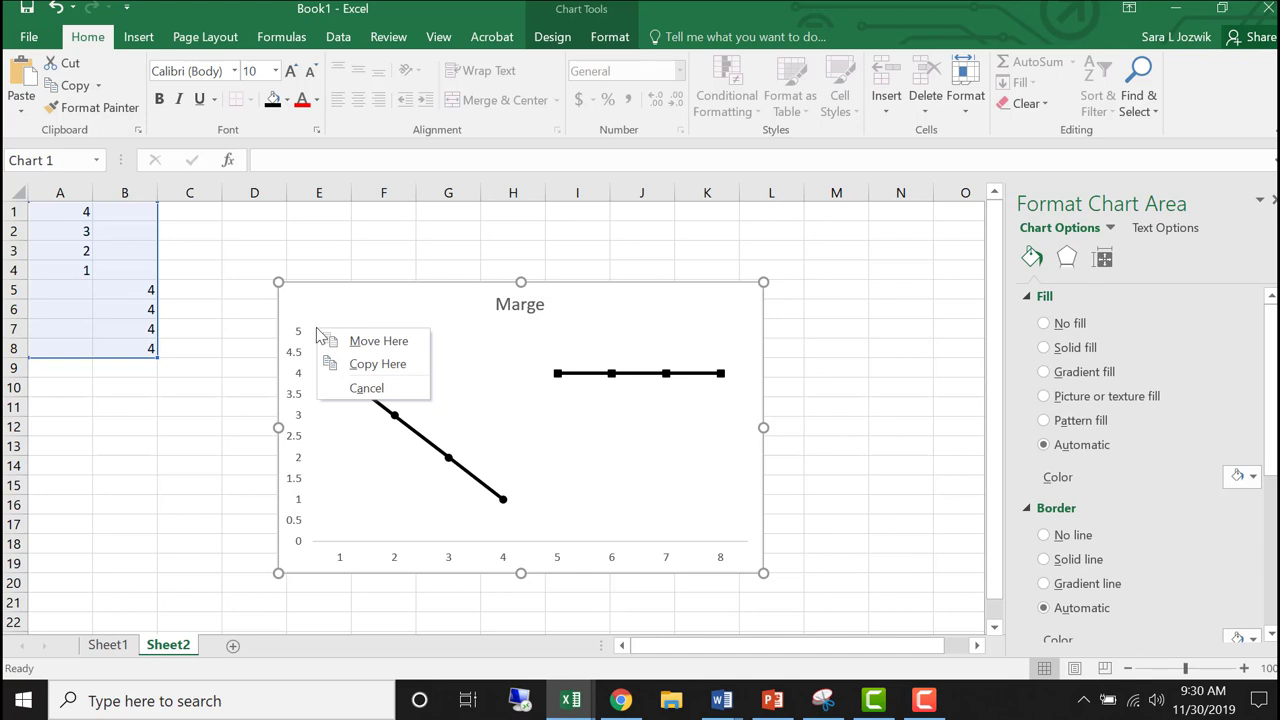
pyautogui.rightClick(318, 332)
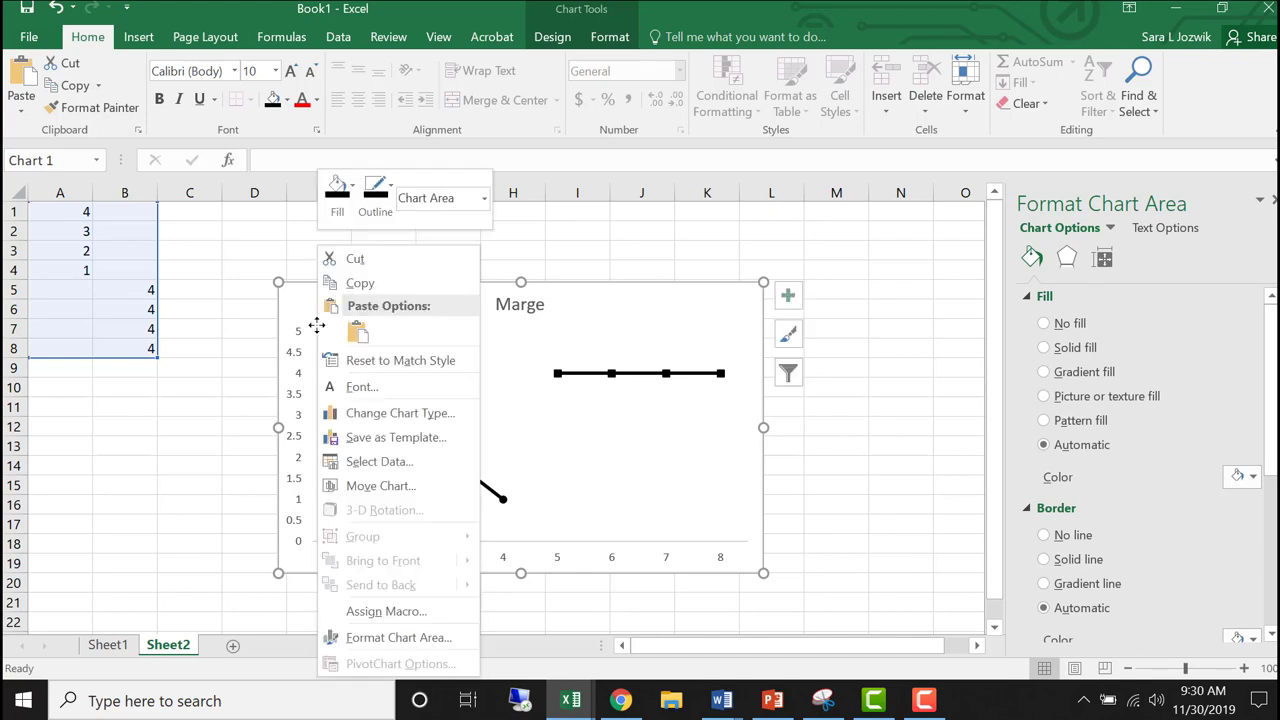
pyautogui.click(358, 284)
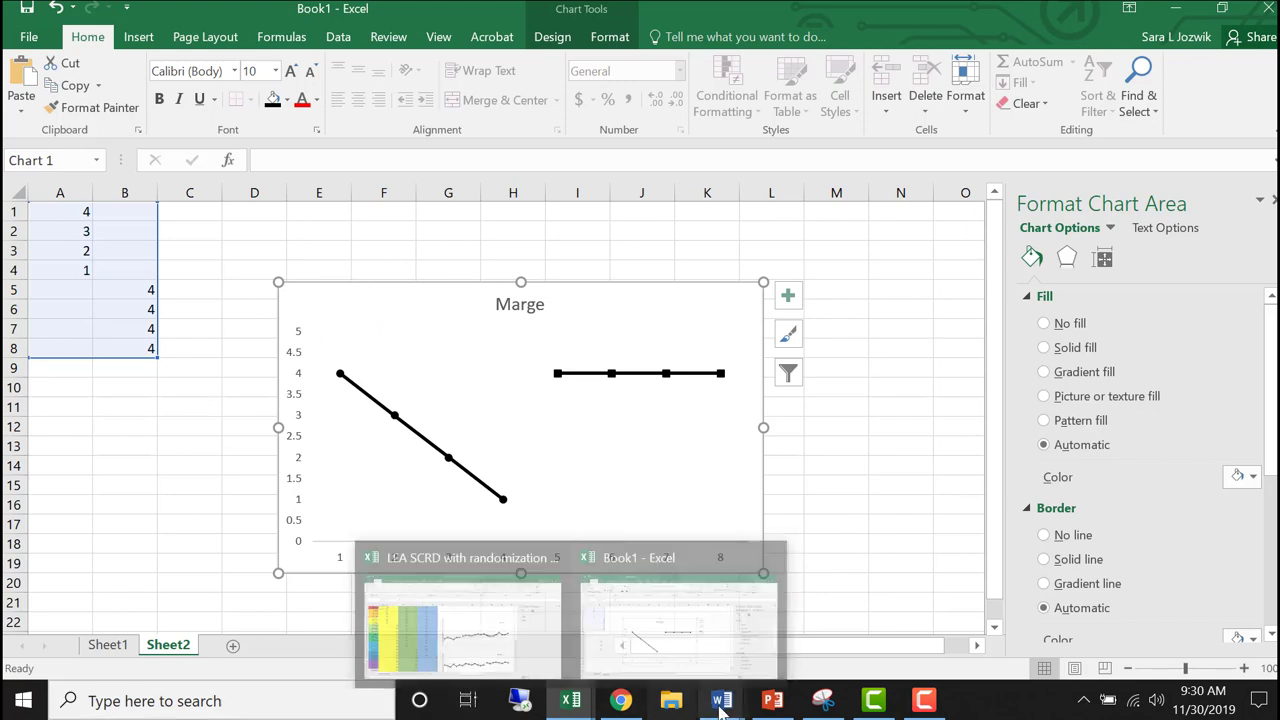
pyautogui.moveTo(722, 706)
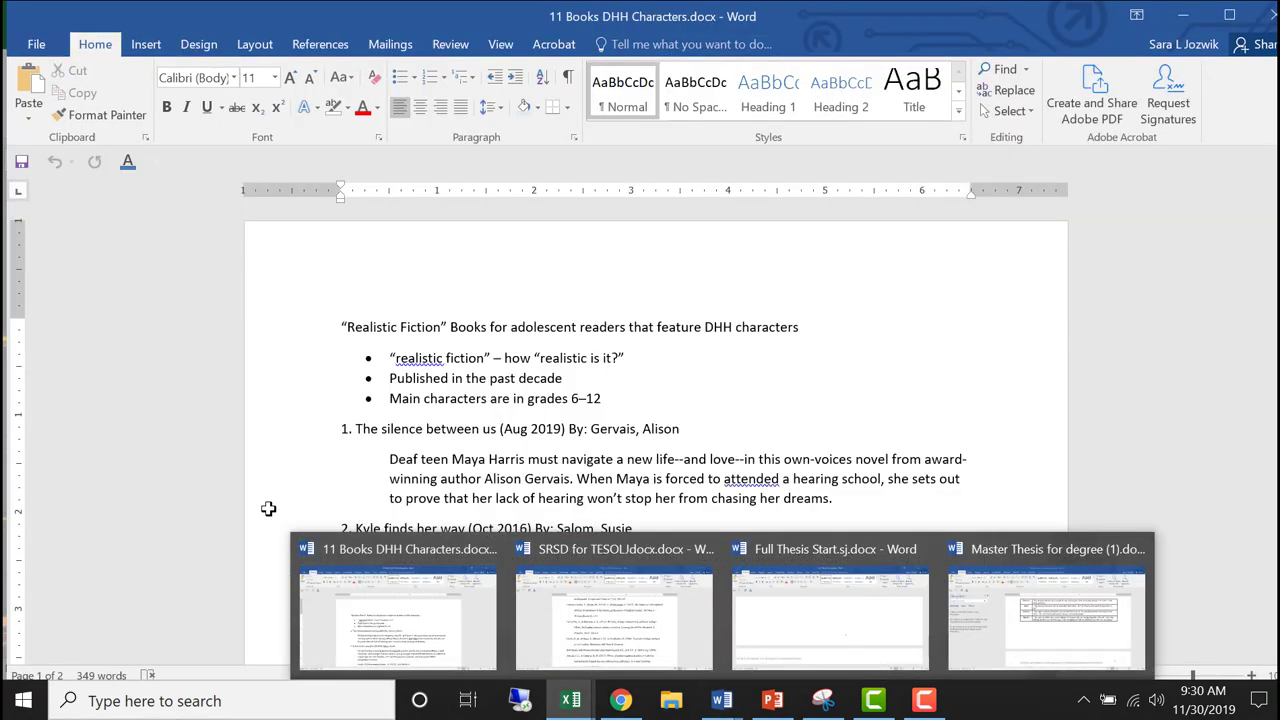